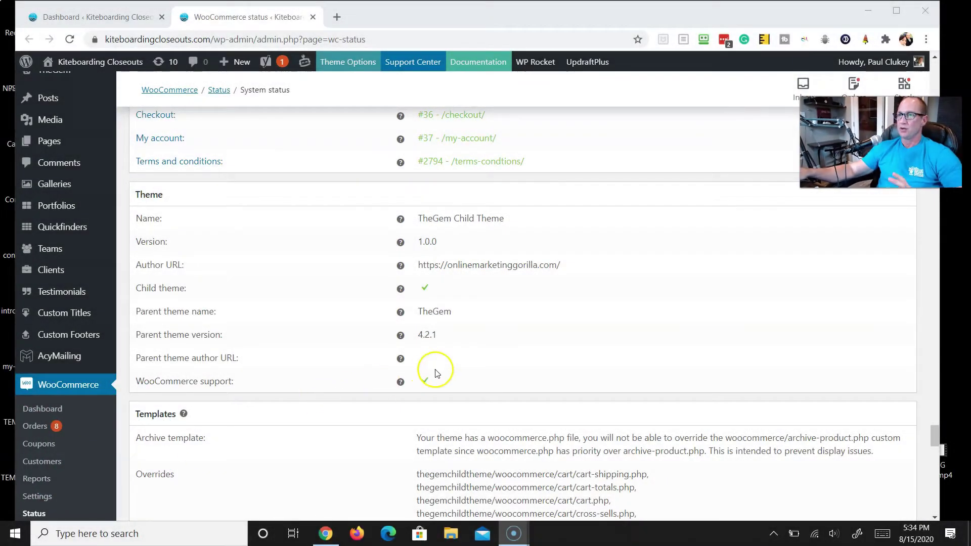
Return to the Dashboard showing TheGem Child Theme's outdated WooCommerce templates notice
{"action": "scroll", "coordinate": [380, 336], "scroll_direction": "up", "scroll_amount": 20}
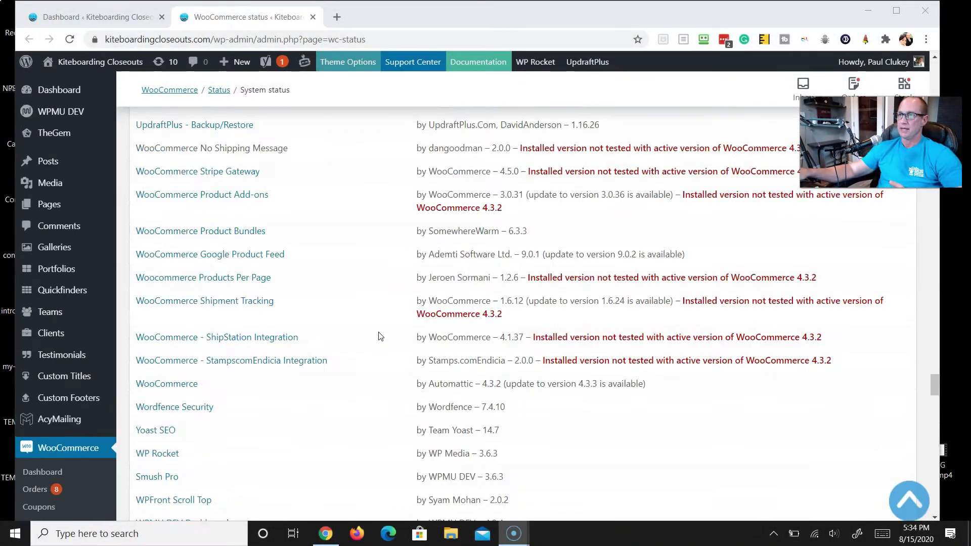
{"action": "scroll", "coordinate": [381, 336], "scroll_direction": "up", "scroll_amount": 20}
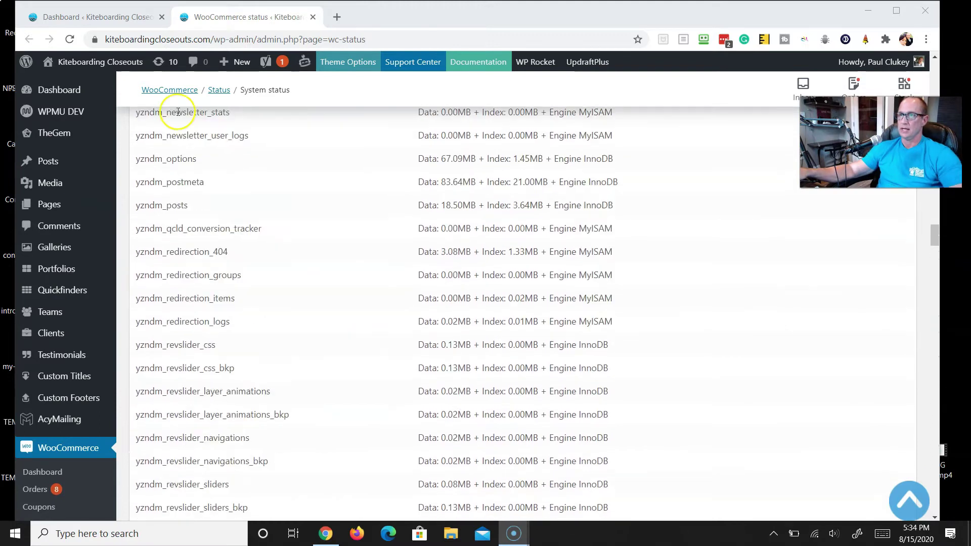
{"action": "left_click", "coordinate": [56, 92]}
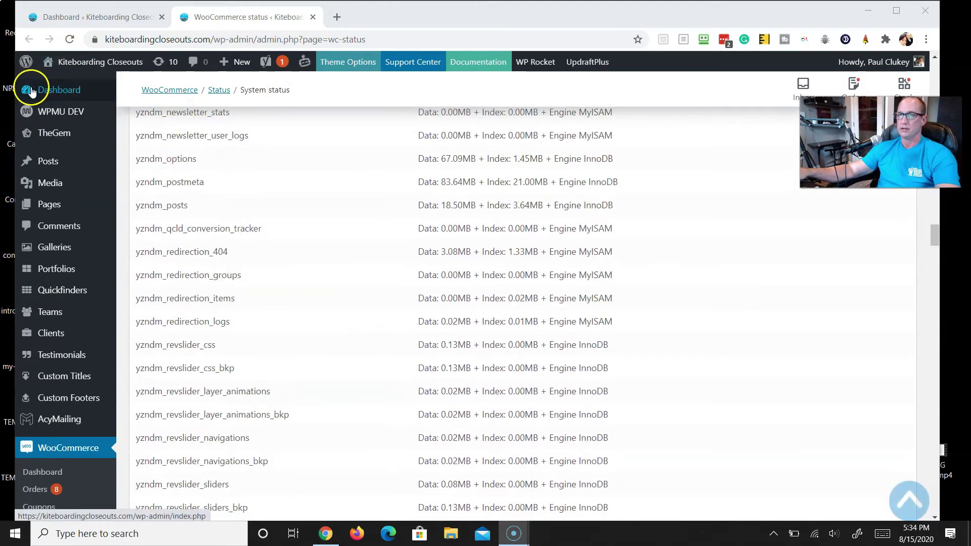
{"action": "left_click", "coordinate": [41, 89]}
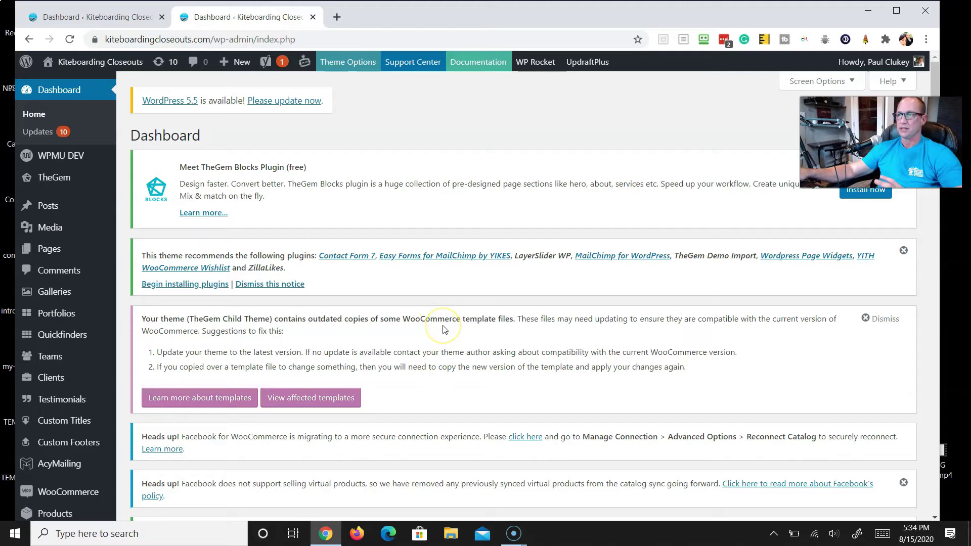
Open the affected-templates report and review down to the 38 active plugins, some untested with 4.3.2
{"action": "left_click", "coordinate": [314, 399]}
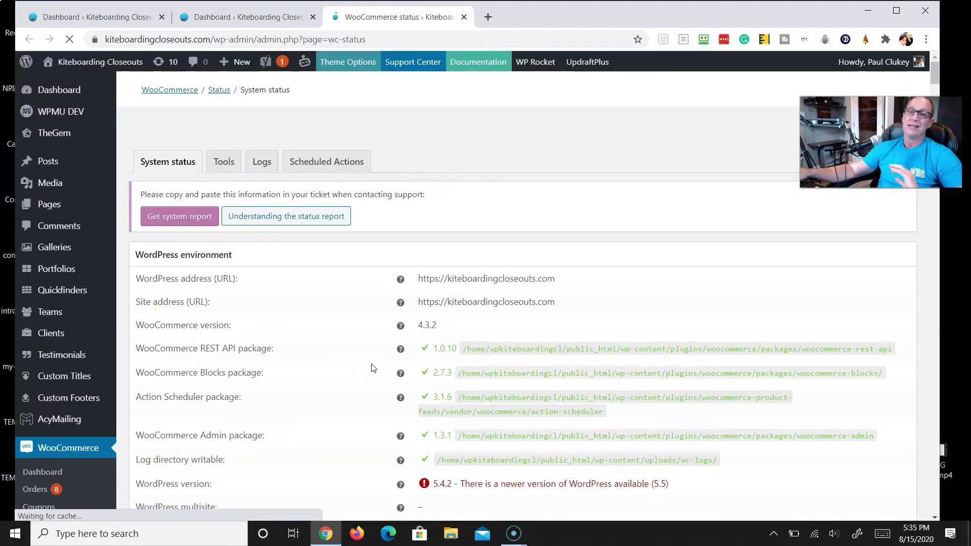
{"action": "scroll", "coordinate": [390, 346], "scroll_direction": "down", "scroll_amount": 1}
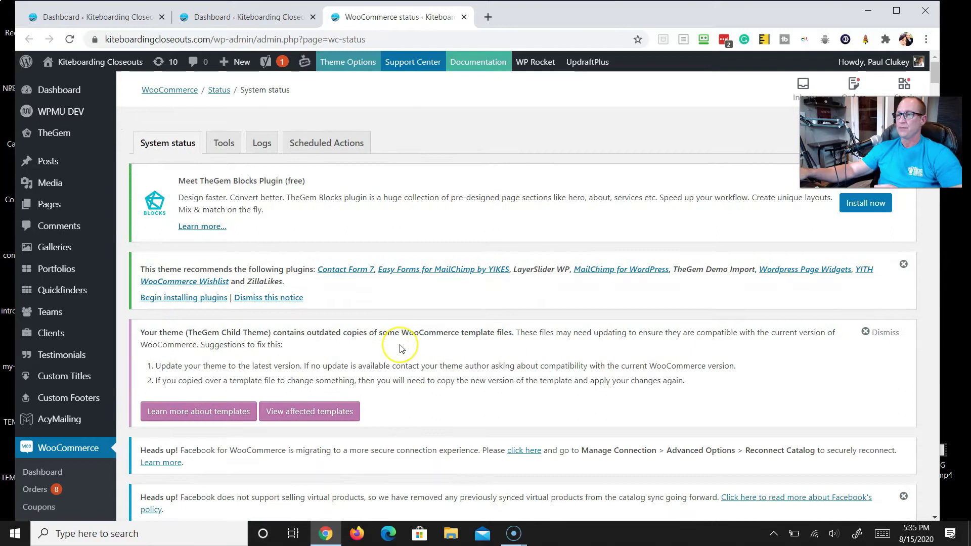
{"action": "scroll", "coordinate": [400, 348], "scroll_direction": "down", "scroll_amount": 7}
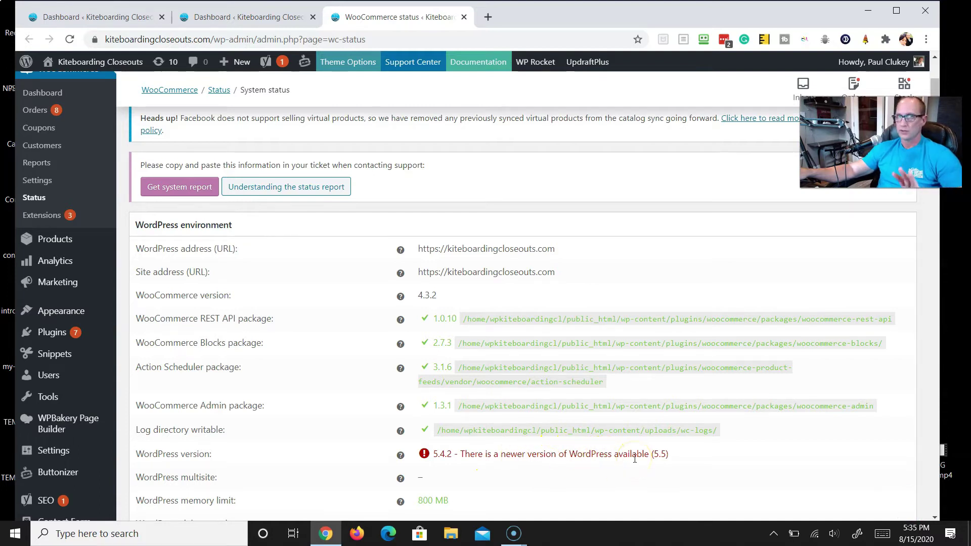
{"action": "scroll", "coordinate": [568, 412], "scroll_direction": "down", "scroll_amount": 8}
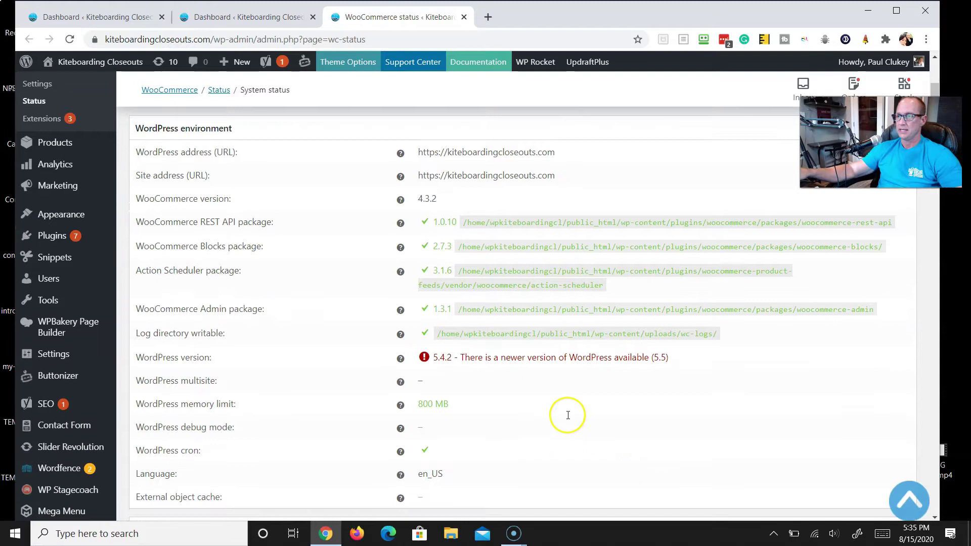
{"action": "scroll", "coordinate": [568, 418], "scroll_direction": "down", "scroll_amount": 20}
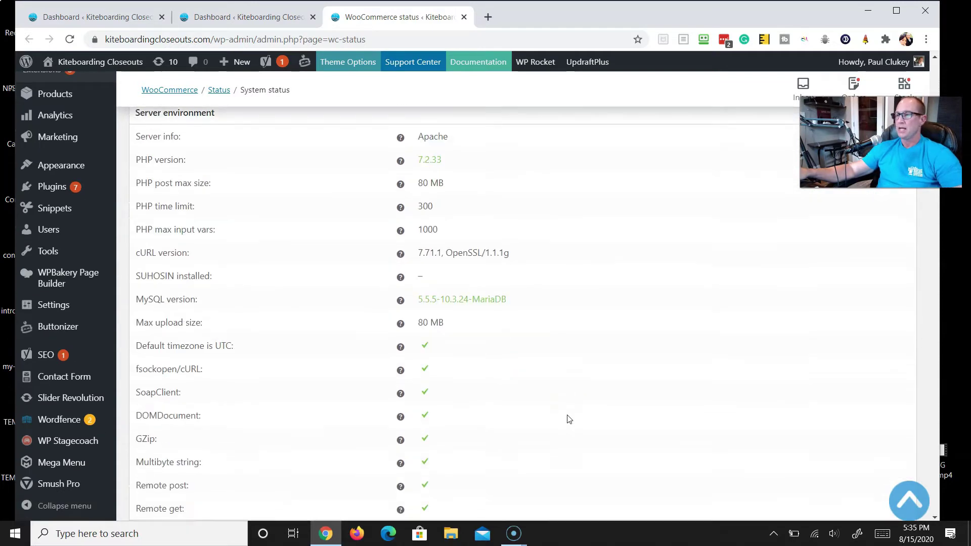
{"action": "scroll", "coordinate": [567, 418], "scroll_direction": "down", "scroll_amount": 20}
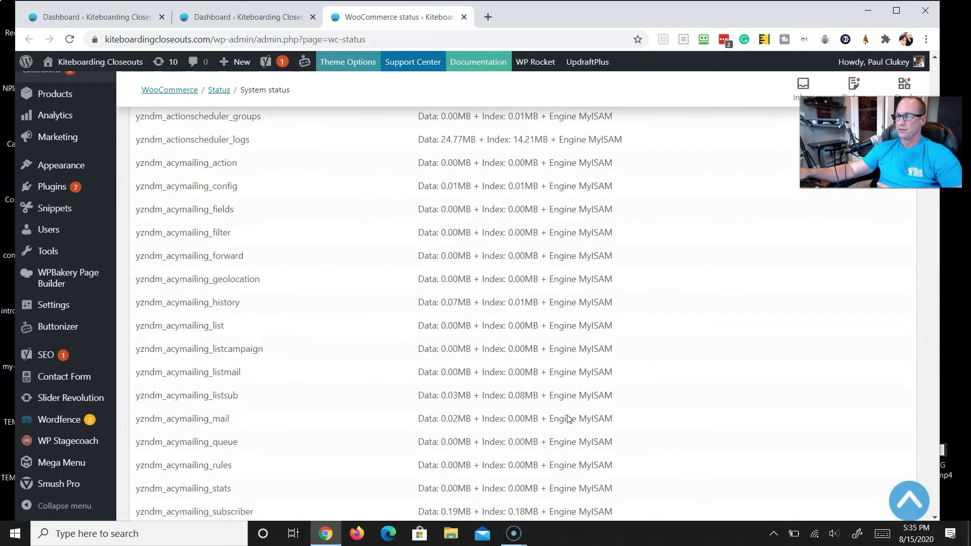
{"action": "scroll", "coordinate": [568, 418], "scroll_direction": "down", "scroll_amount": 20}
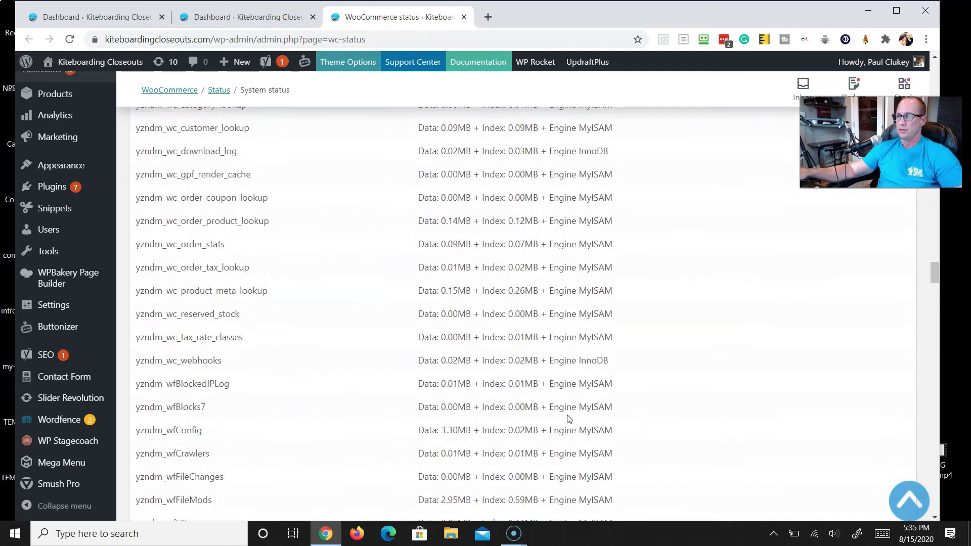
{"action": "scroll", "coordinate": [568, 419], "scroll_direction": "down", "scroll_amount": 15}
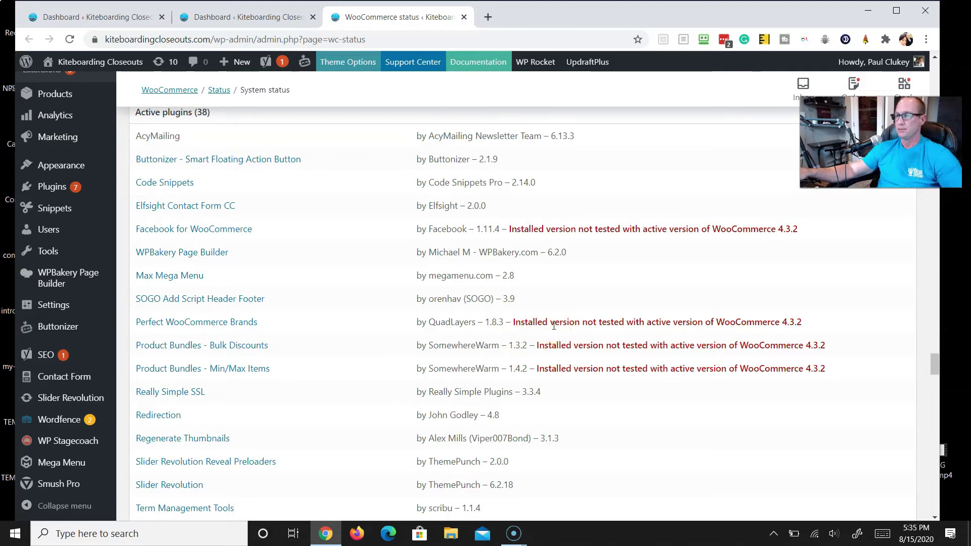
Move past the Active and Inactive plugins to the thegemchildtheme/woocommerce template Overrides list
{"action": "scroll", "coordinate": [553, 325], "scroll_direction": "down", "scroll_amount": 1}
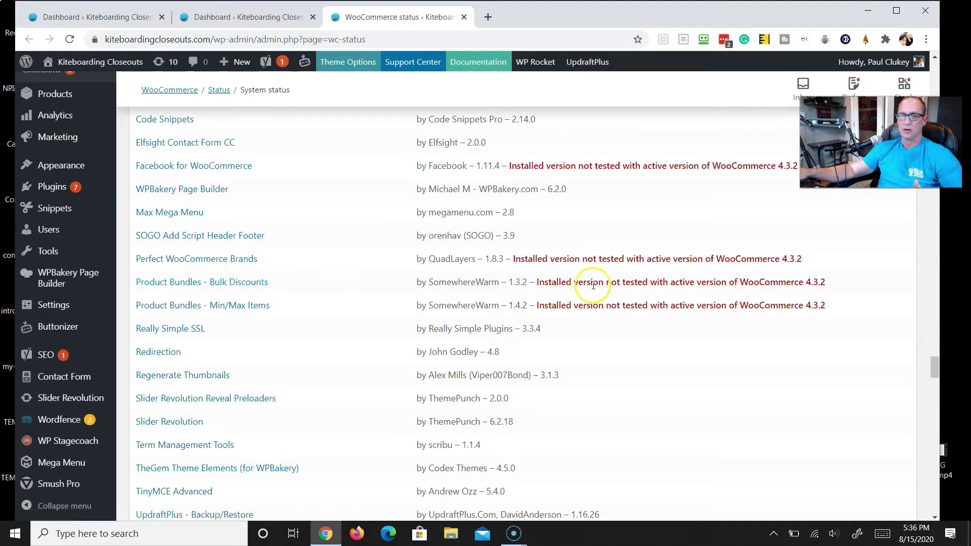
{"action": "scroll", "coordinate": [593, 285], "scroll_direction": "down", "scroll_amount": 1}
{"action": "scroll", "coordinate": [593, 284], "scroll_direction": "down", "scroll_amount": 5}
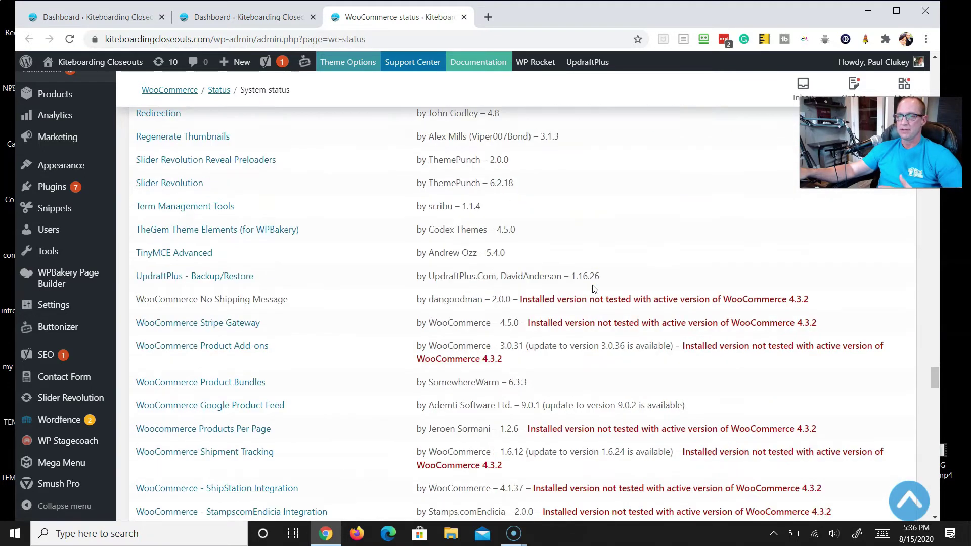
{"action": "scroll", "coordinate": [593, 284], "scroll_direction": "down", "scroll_amount": 1}
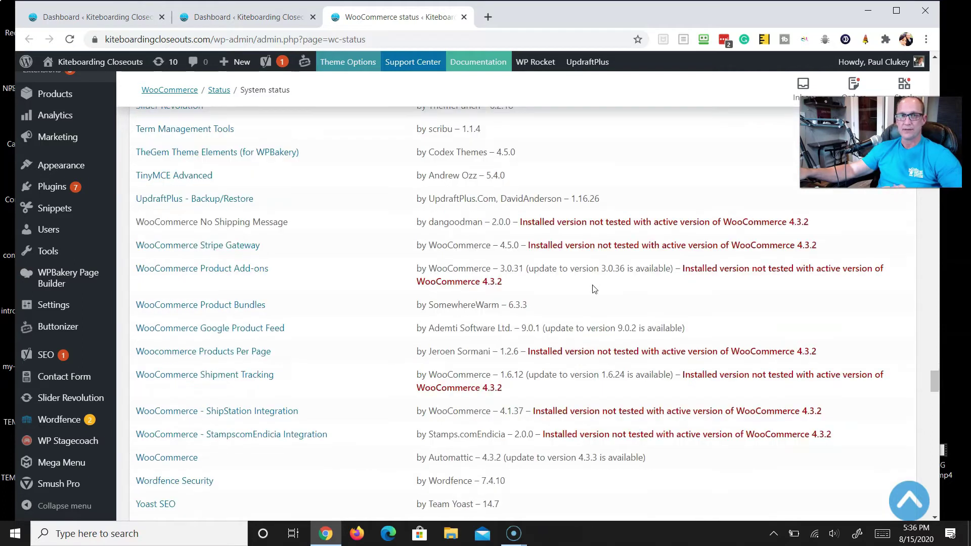
{"action": "scroll", "coordinate": [594, 288], "scroll_direction": "down", "scroll_amount": 5}
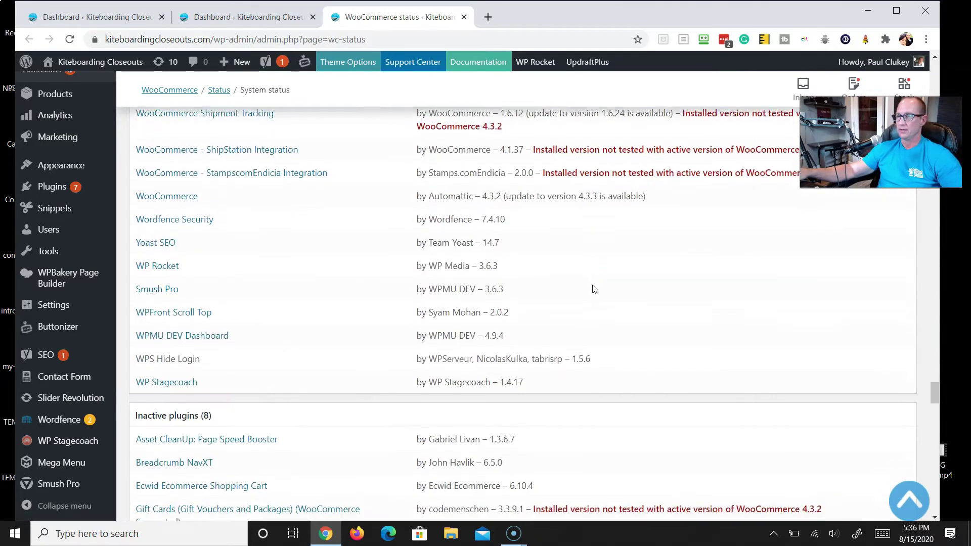
{"action": "scroll", "coordinate": [594, 289], "scroll_direction": "down", "scroll_amount": 5}
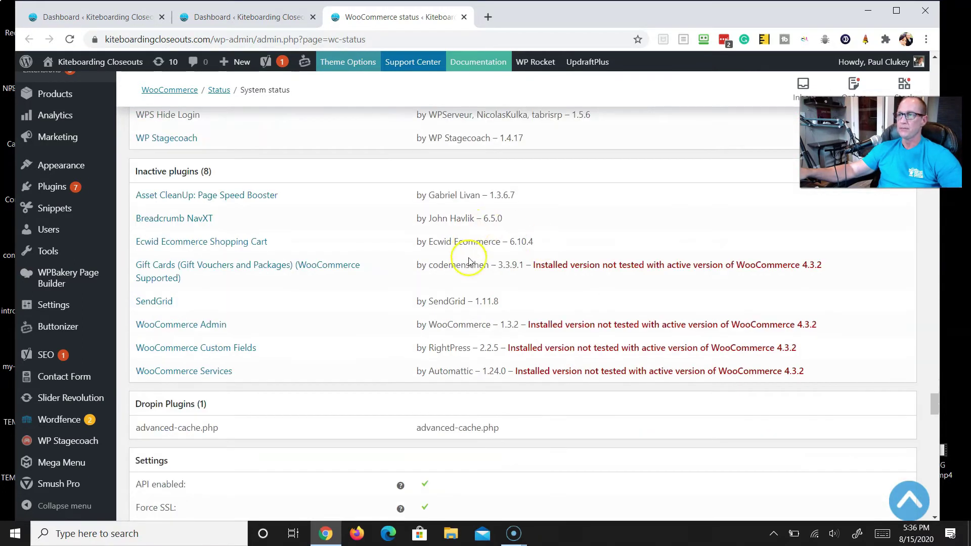
{"action": "scroll", "coordinate": [462, 245], "scroll_direction": "down", "scroll_amount": 19}
{"action": "scroll", "coordinate": [469, 255], "scroll_direction": "down", "scroll_amount": 10}
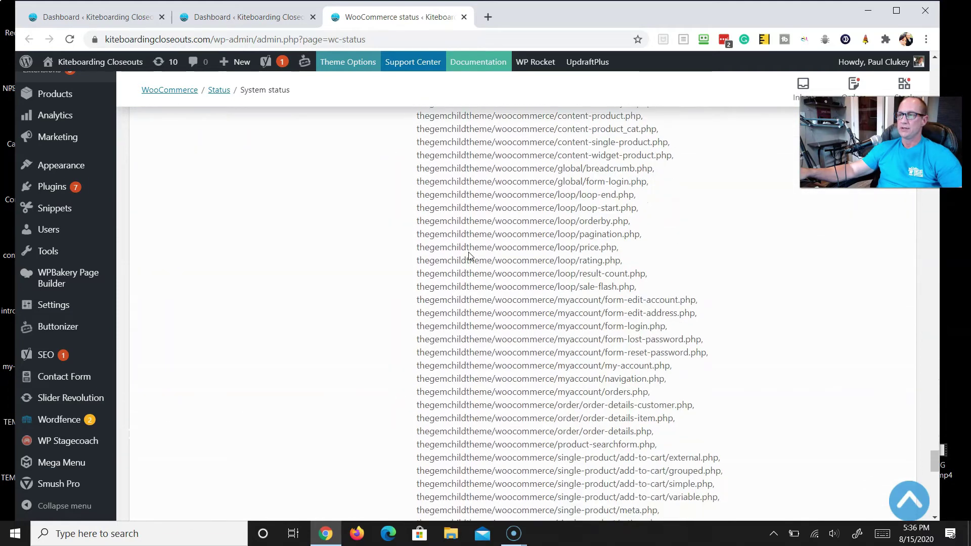
{"action": "scroll", "coordinate": [469, 256], "scroll_direction": "up", "scroll_amount": 11}
Open the 'Fixing Outdated WooCommerce Templates' docs page from the Outdated templates notice
{"action": "scroll", "coordinate": [342, 200], "scroll_direction": "down", "scroll_amount": 1}
{"action": "left_click", "coordinate": [342, 200]}
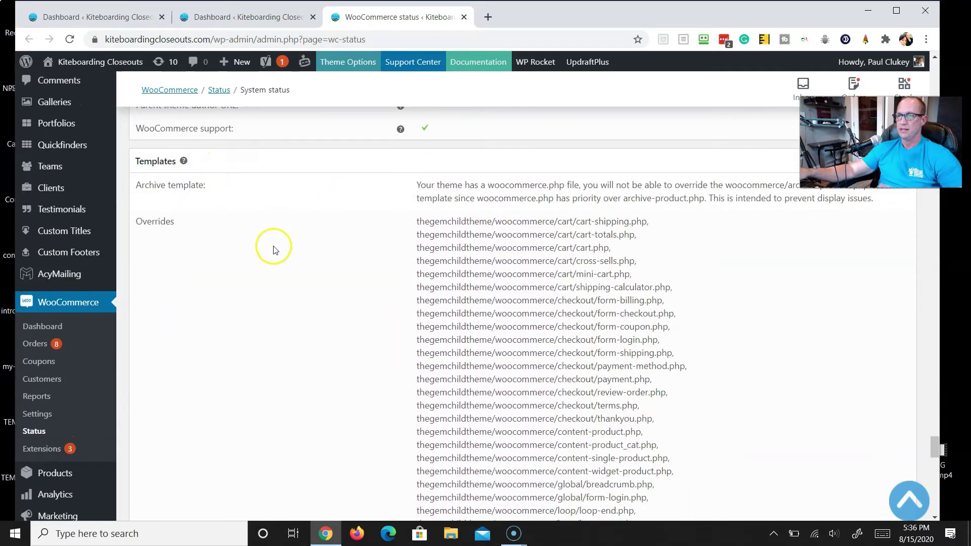
{"action": "scroll", "coordinate": [273, 245], "scroll_direction": "down", "scroll_amount": 13}
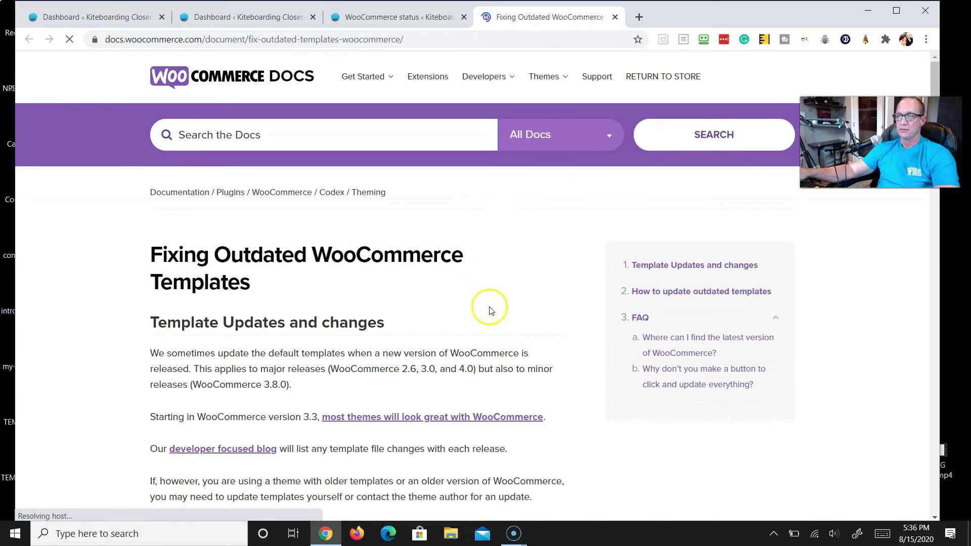
Read the guide's update steps: back up, copy the default template, reapply changes
{"action": "scroll", "coordinate": [489, 310], "scroll_direction": "down", "scroll_amount": 10}
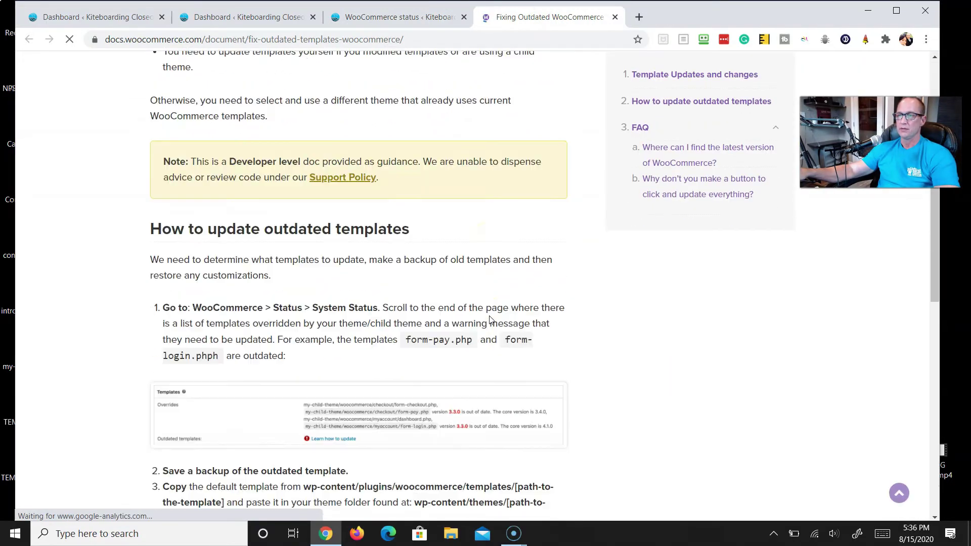
{"action": "scroll", "coordinate": [490, 319], "scroll_direction": "down", "scroll_amount": 6}
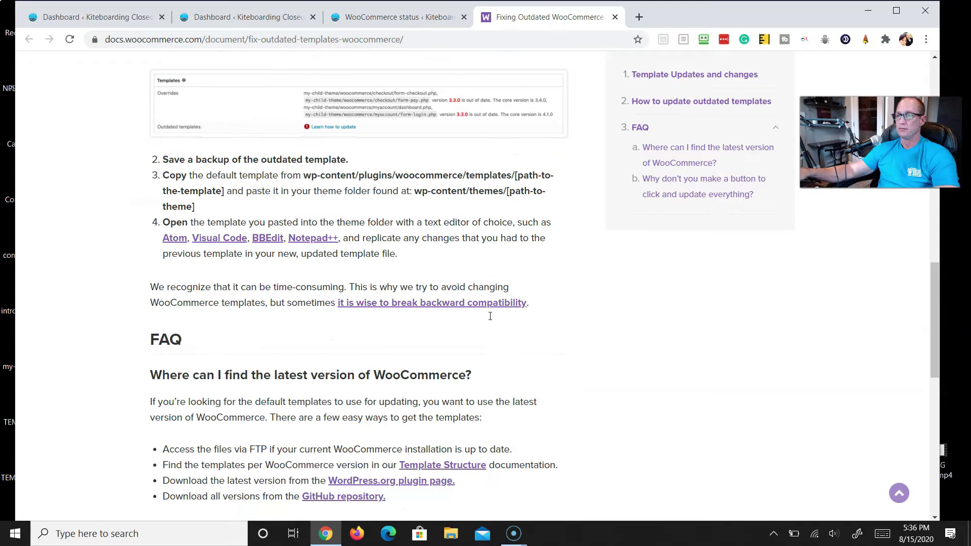
{"action": "scroll", "coordinate": [489, 316], "scroll_direction": "down", "scroll_amount": 5}
{"action": "scroll", "coordinate": [491, 320], "scroll_direction": "up", "scroll_amount": 12}
{"action": "scroll", "coordinate": [491, 320], "scroll_direction": "down", "scroll_amount": 5}
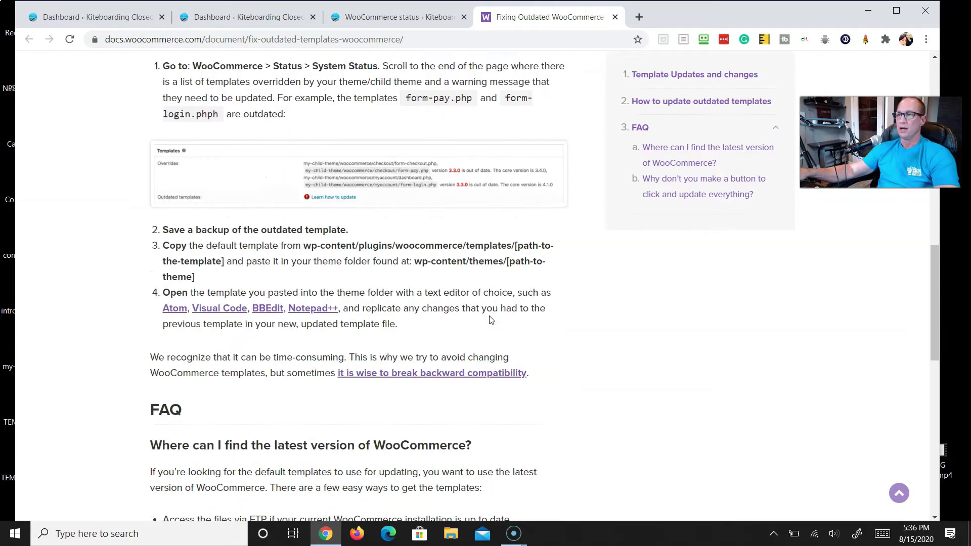
{"action": "scroll", "coordinate": [490, 319], "scroll_direction": "down", "scroll_amount": 10}
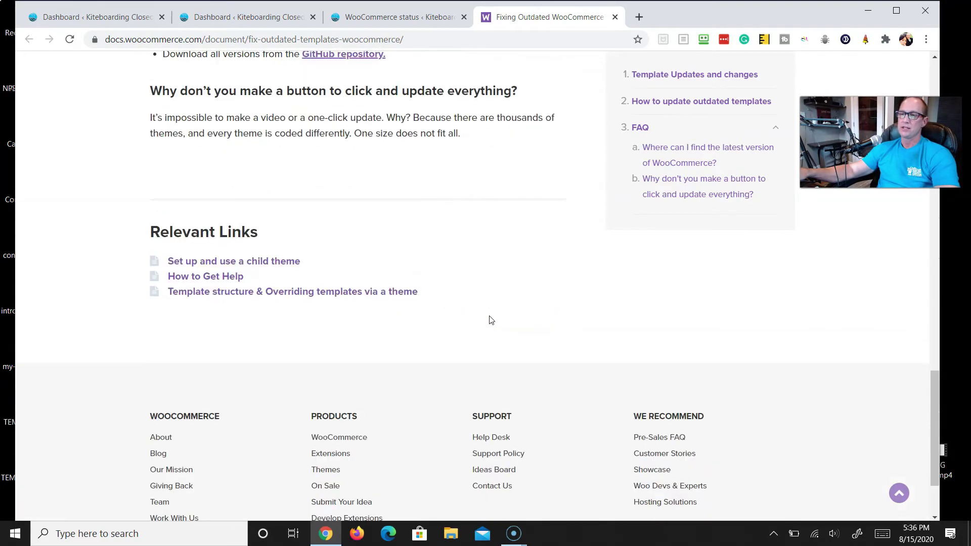
{"action": "scroll", "coordinate": [489, 319], "scroll_direction": "up", "scroll_amount": 13}
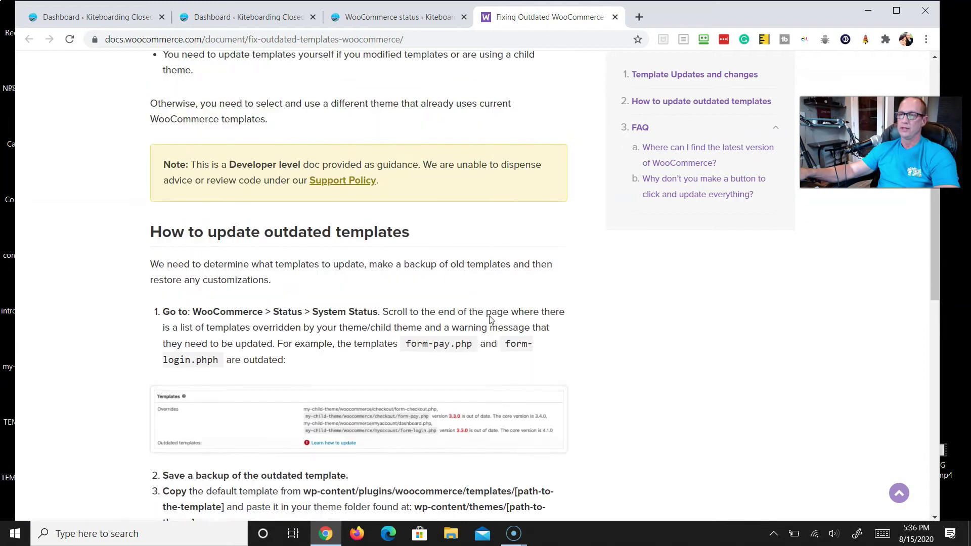
{"action": "scroll", "coordinate": [489, 319], "scroll_direction": "up", "scroll_amount": 9}
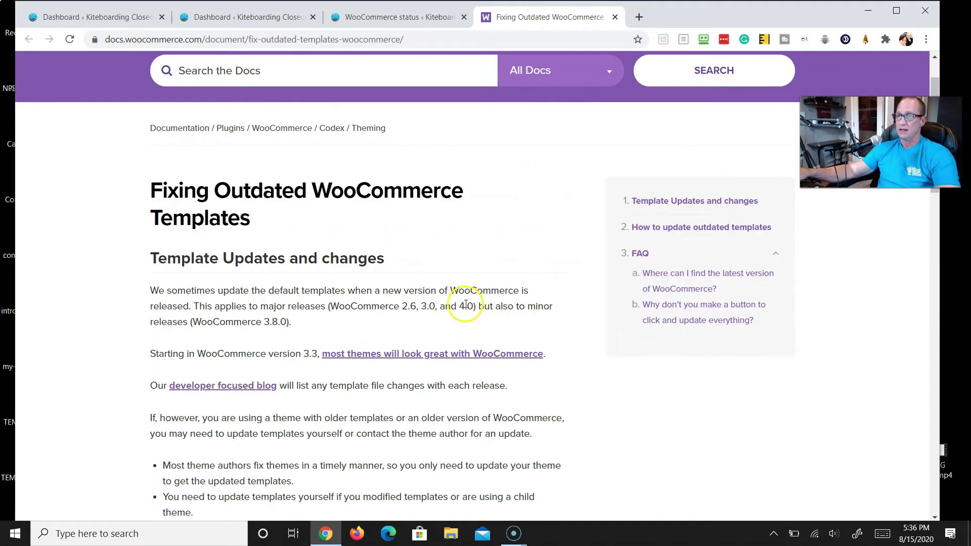
{"action": "scroll", "coordinate": [465, 305], "scroll_direction": "up", "scroll_amount": 2}
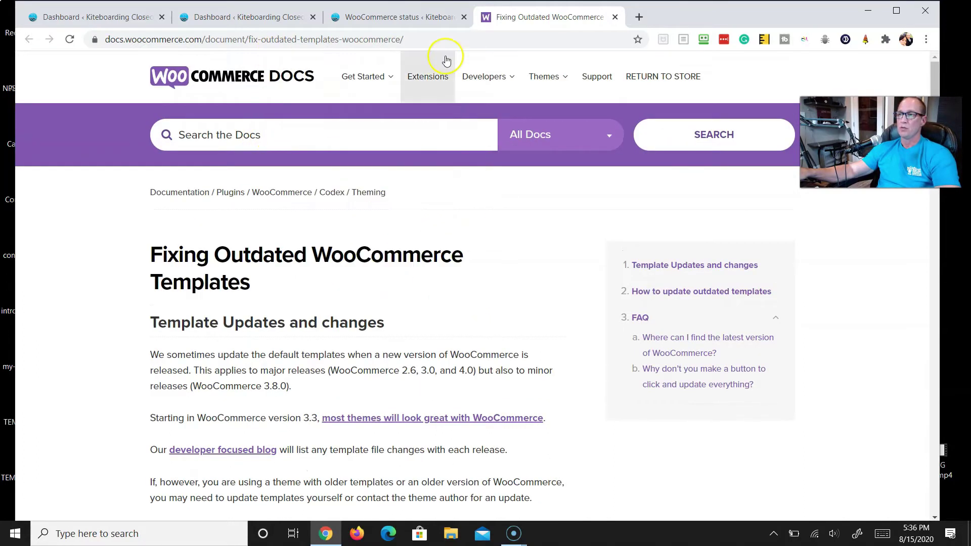
Confirm core version 4.3.0 on the status page and search Google for 'woocommerce 4.3.0'
{"action": "left_click", "coordinate": [638, 18]}
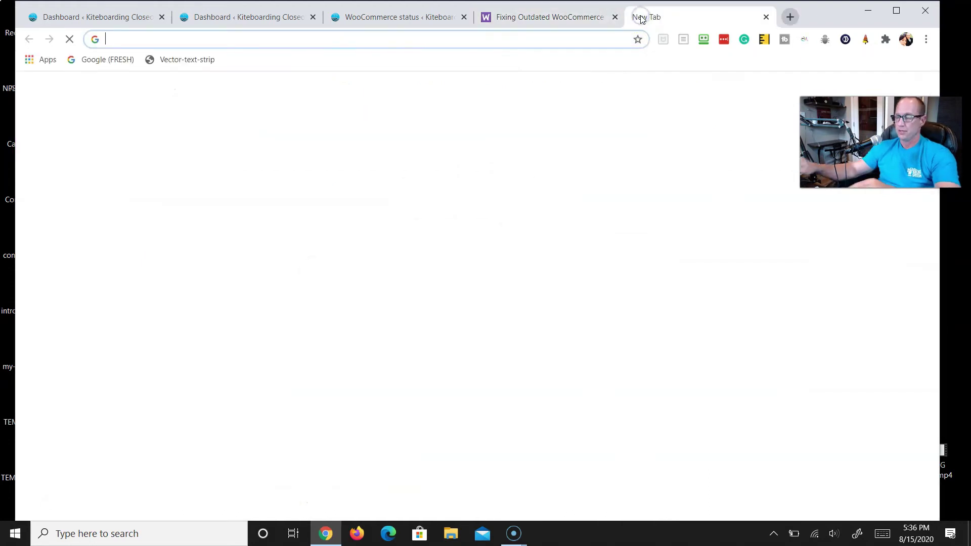
{"action": "type", "text": "woocommerce"}
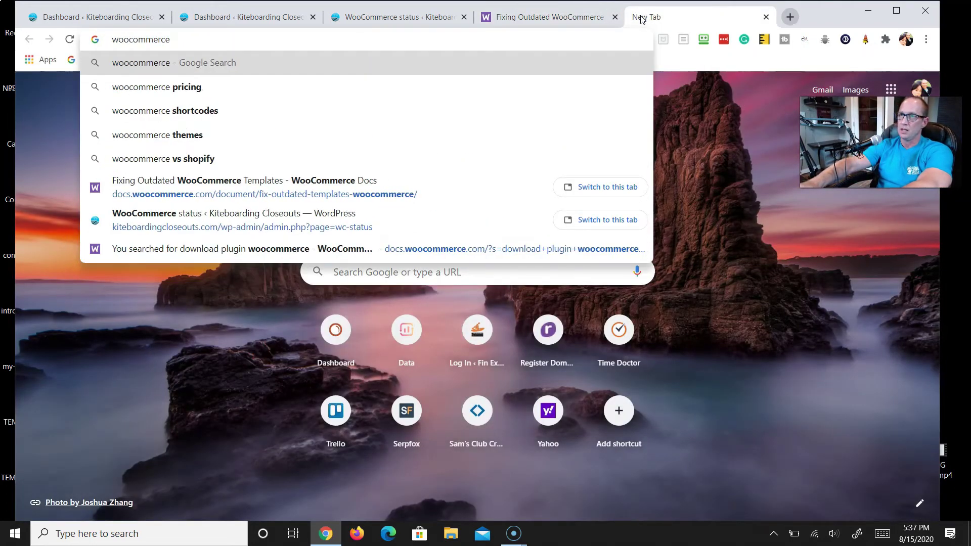
{"action": "type", "text": " 4.3"}
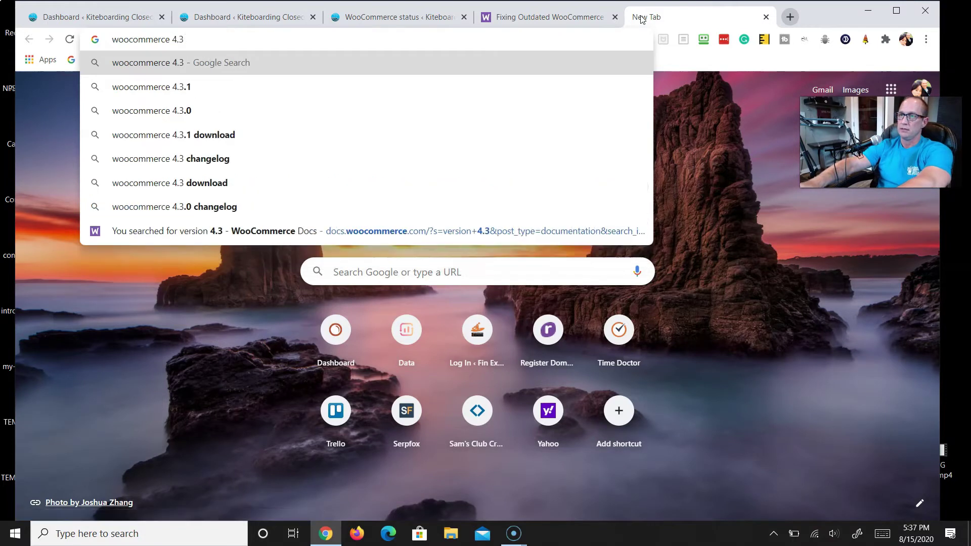
{"action": "left_click", "coordinate": [400, 15]}
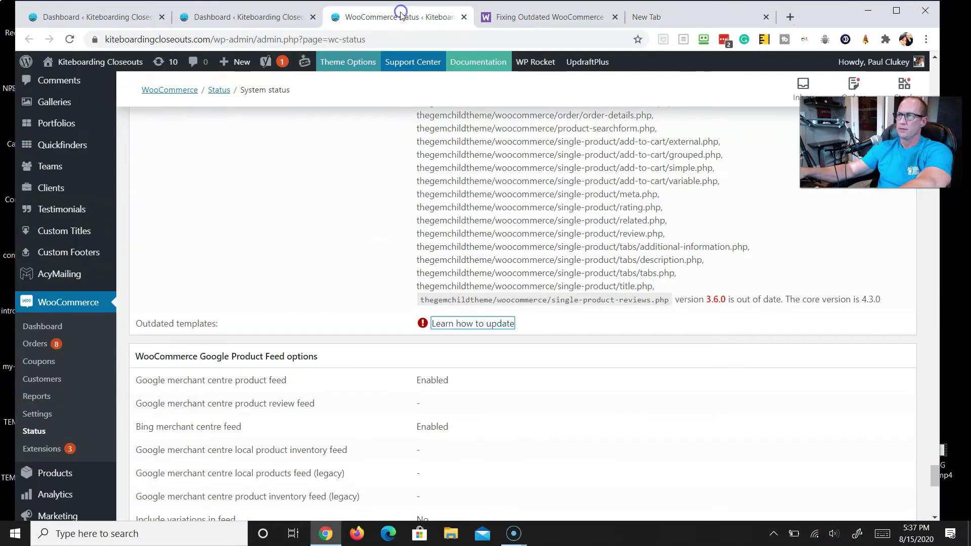
{"action": "left_click_drag", "start_coordinate": [885, 303], "coordinate": [844, 302]}
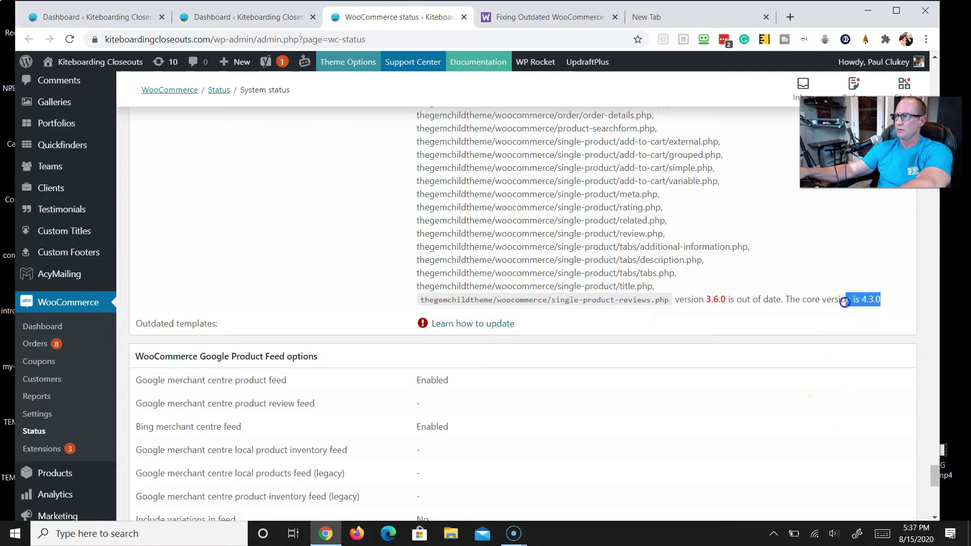
{"action": "left_click", "coordinate": [659, 20]}
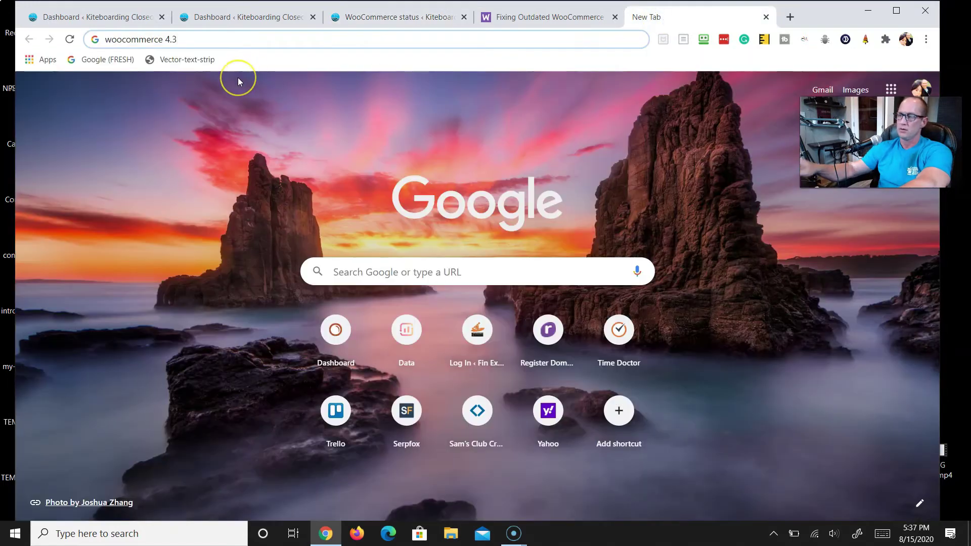
{"action": "type", "text": ".0"}
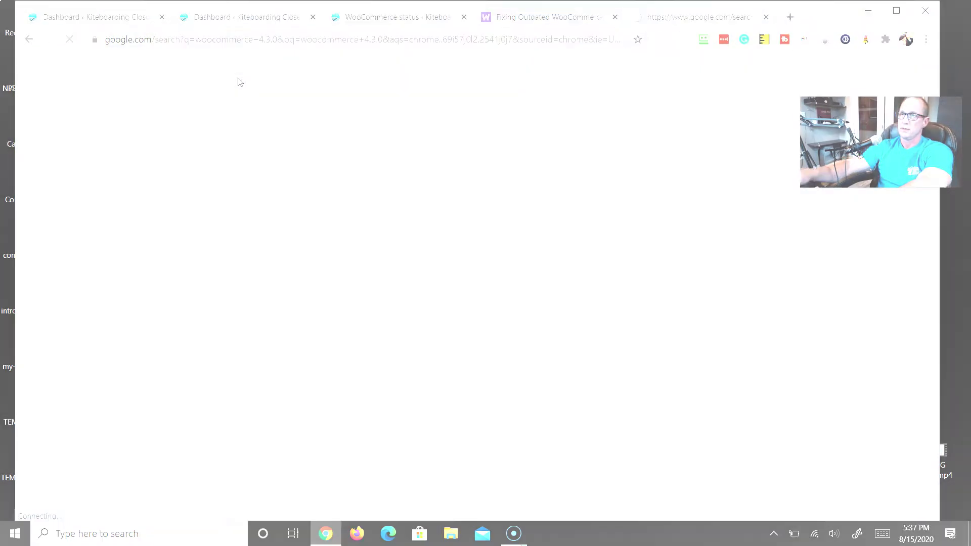
Check the plugin page shows version 4.3.3 and download woocommerce.4.3.3.zip
{"action": "left_click", "coordinate": [691, 16]}
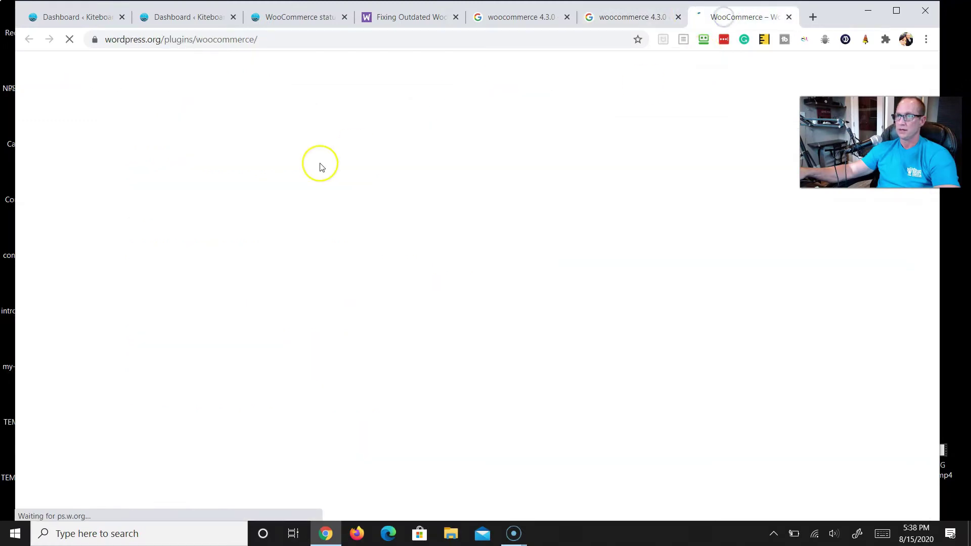
{"action": "scroll", "coordinate": [319, 172], "scroll_direction": "down", "scroll_amount": 3}
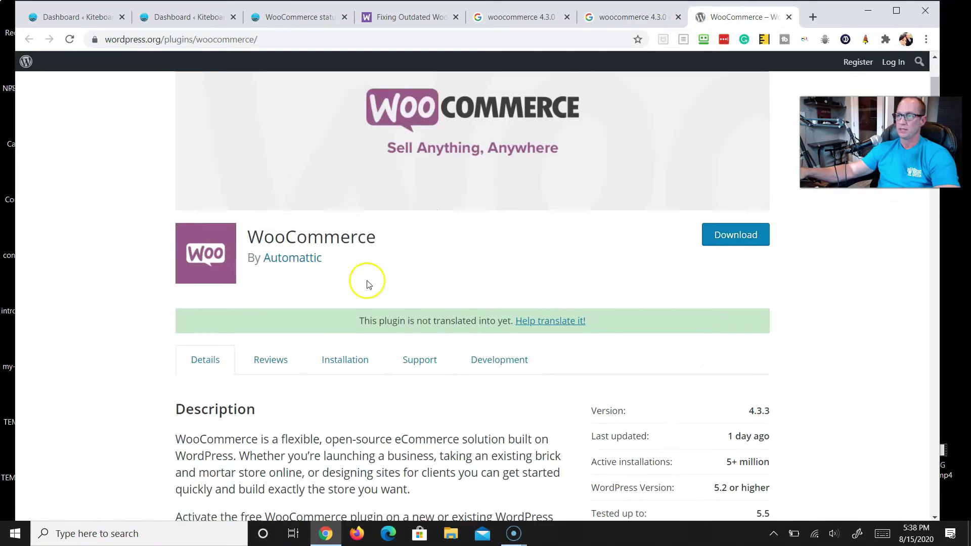
{"action": "left_click_drag", "start_coordinate": [773, 416], "coordinate": [739, 412]}
{"action": "left_click", "coordinate": [768, 411]}
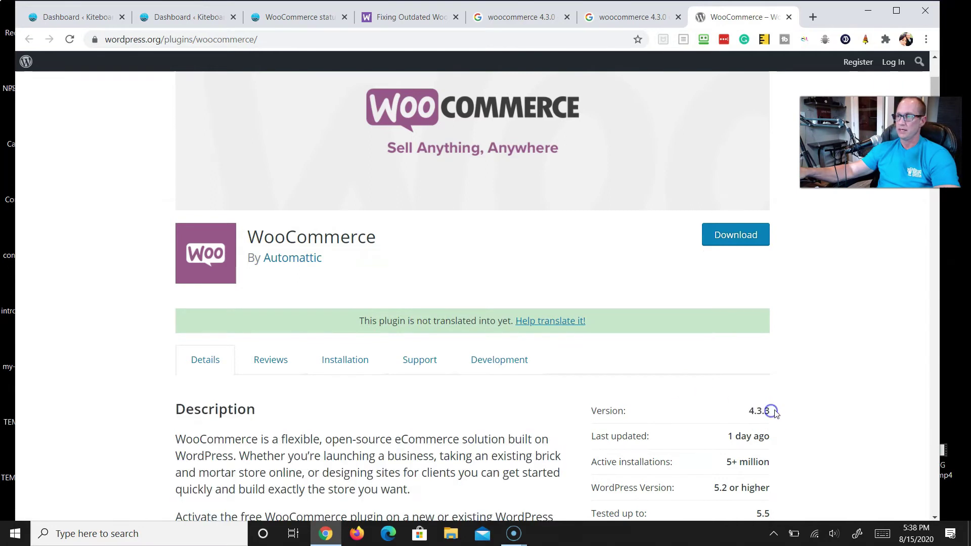
{"action": "scroll", "coordinate": [772, 411], "scroll_direction": "down", "scroll_amount": 4}
{"action": "scroll", "coordinate": [776, 414], "scroll_direction": "down", "scroll_amount": 1}
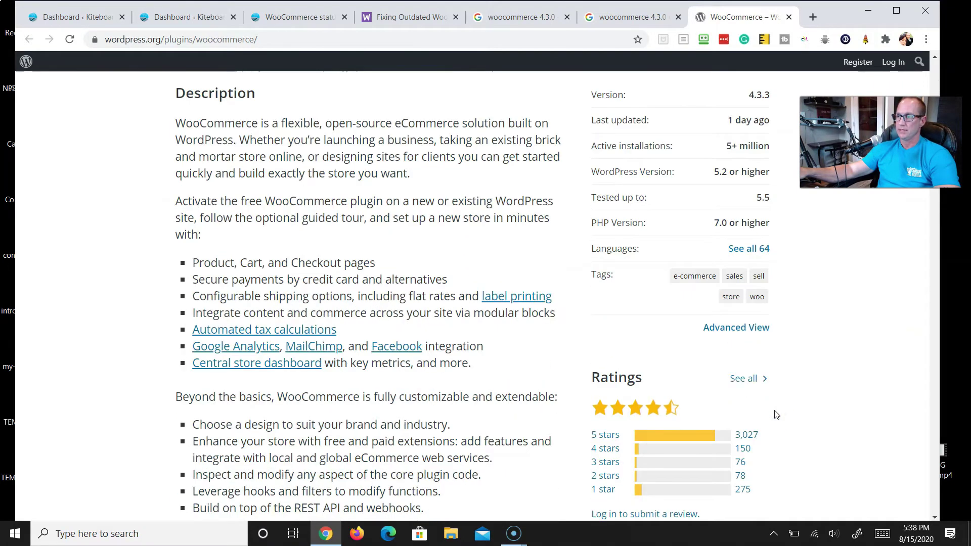
{"action": "scroll", "coordinate": [774, 418], "scroll_direction": "up", "scroll_amount": 8}
{"action": "scroll", "coordinate": [714, 382], "scroll_direction": "down", "scroll_amount": 2}
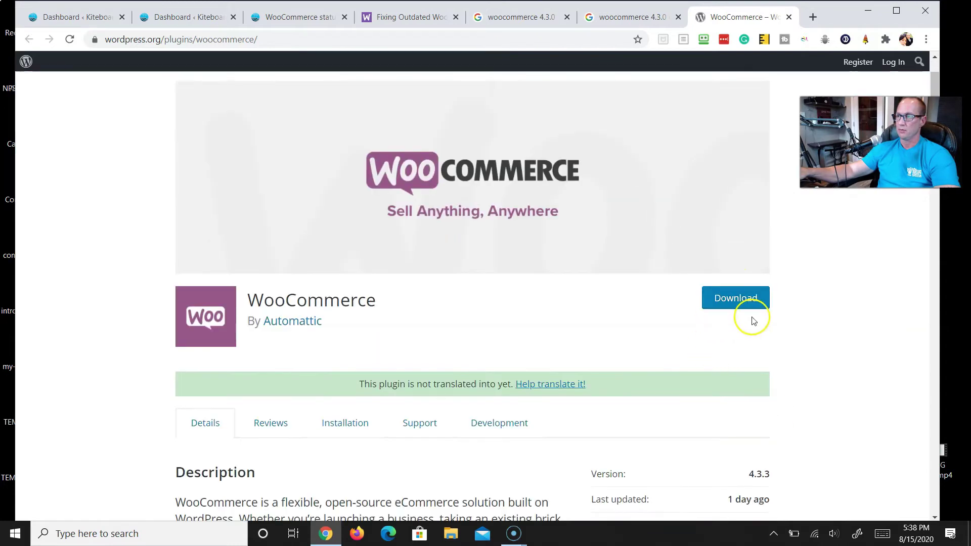
{"action": "left_click", "coordinate": [741, 301]}
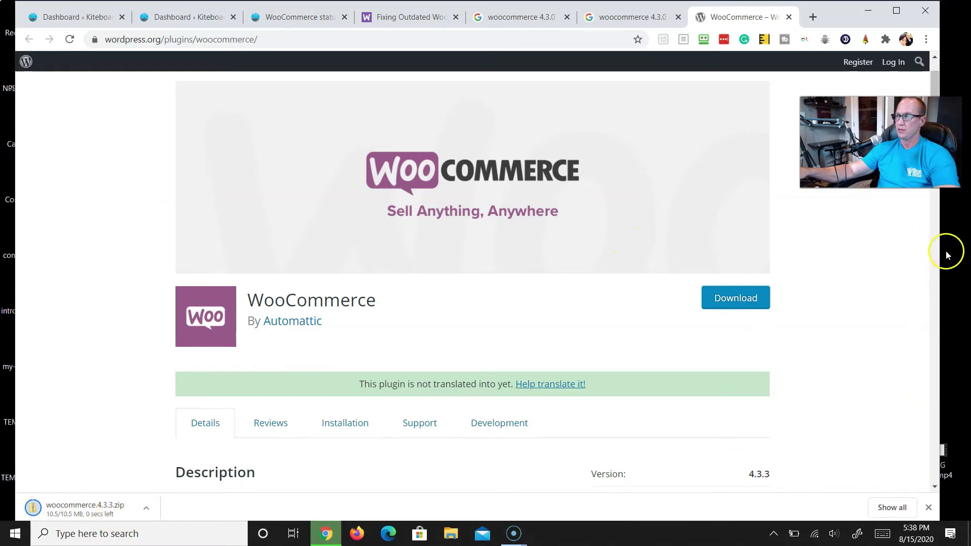
{"action": "left_click_drag", "start_coordinate": [939, 253], "coordinate": [740, 263]}
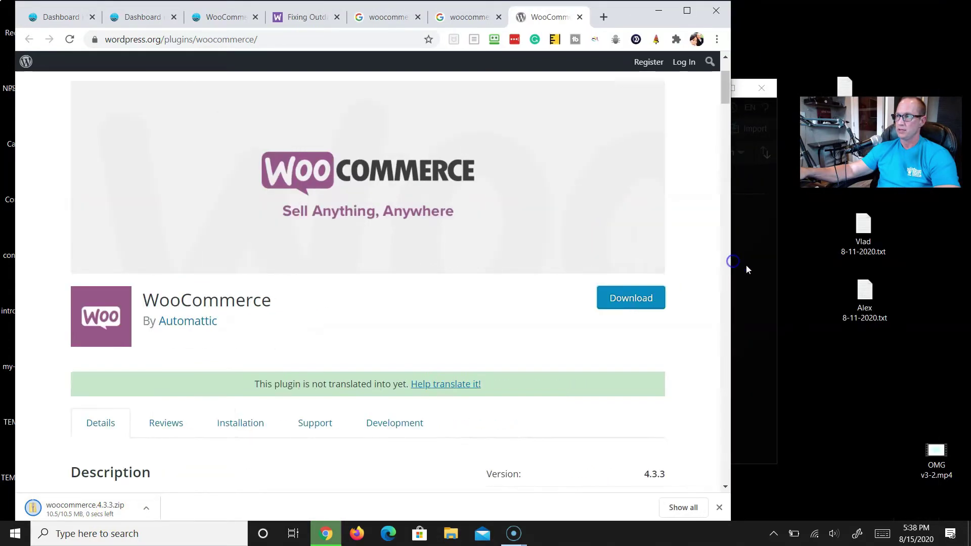
Create desktop folder 'WooCom 4.3.3', move woocommerce.4.3.3.zip into it, and open it
{"action": "right_click", "coordinate": [829, 358]}
{"action": "mouse_move", "coordinate": [738, 316]}
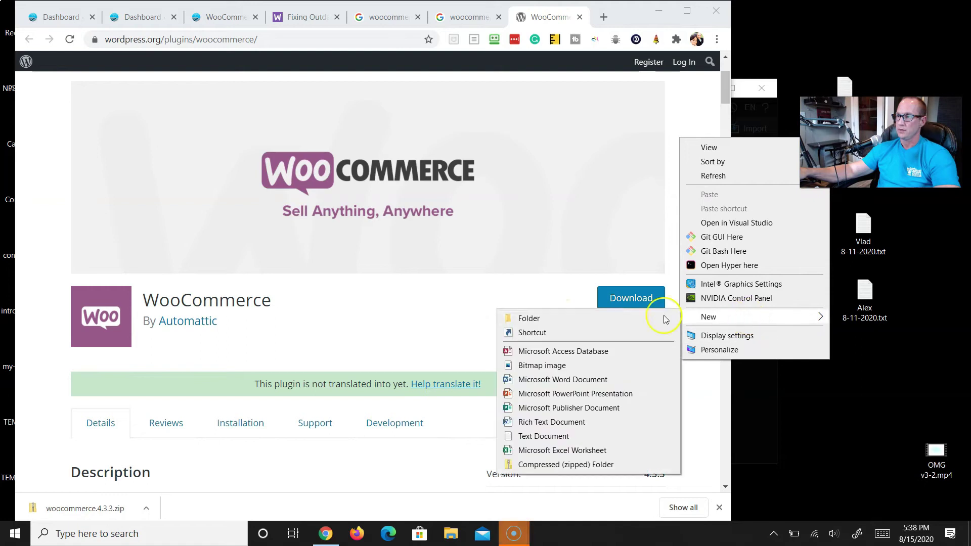
{"action": "left_click", "coordinate": [596, 318]}
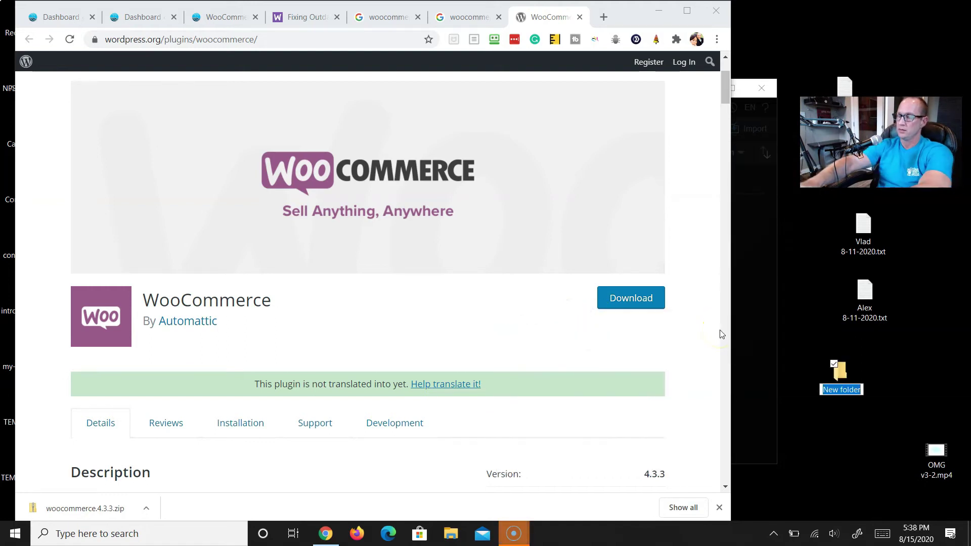
{"action": "type", "text": "WooCom"}
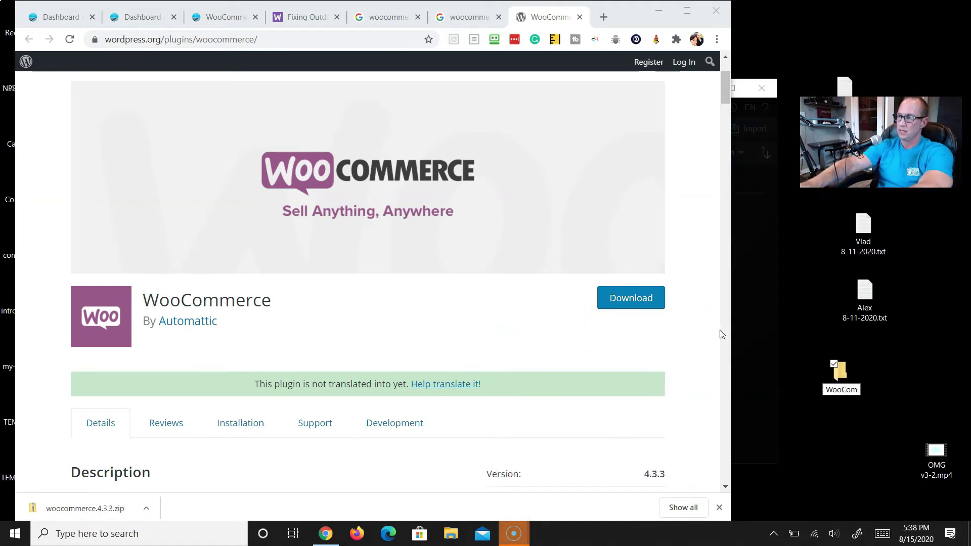
{"action": "type", "text": " 4.3"}
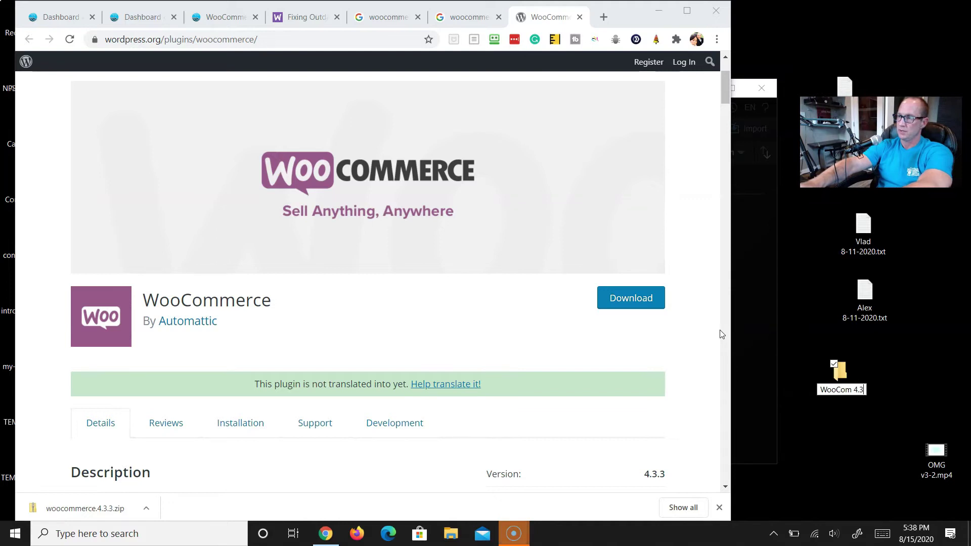
{"action": "type", "text": ".3"}
{"action": "key", "text": "Return"}
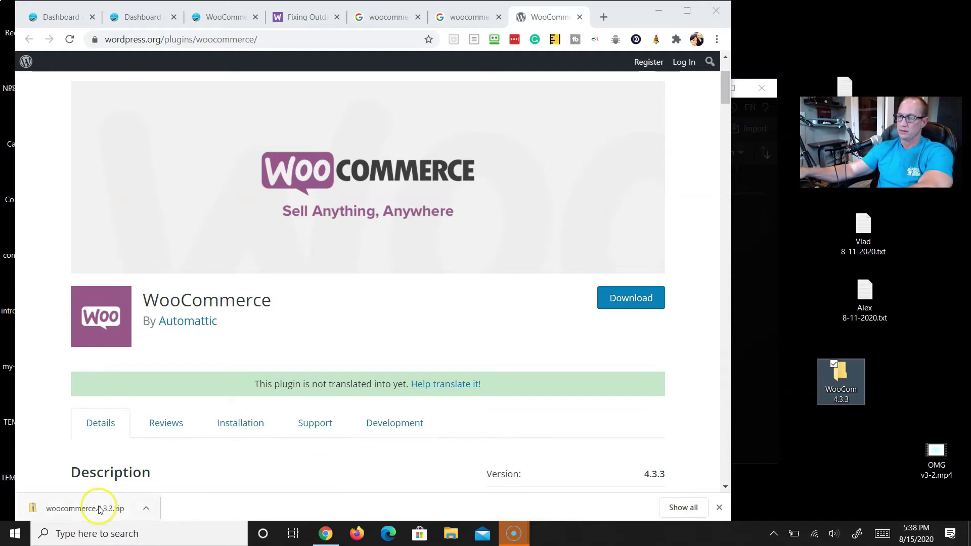
{"action": "left_click_drag", "start_coordinate": [99, 507], "coordinate": [843, 386]}
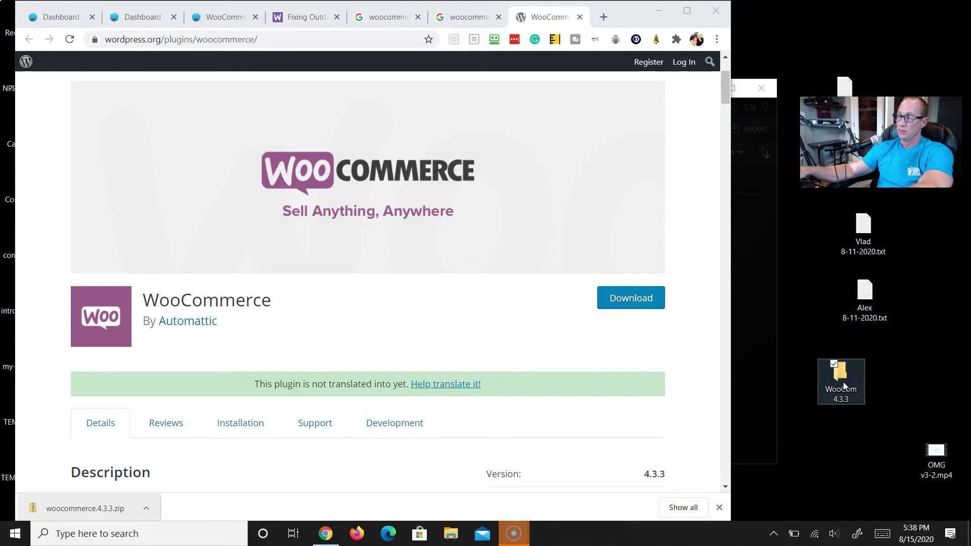
{"action": "double_click", "coordinate": [843, 386]}
Extract woocommerce.4.3.3.zip into WooCom 4.3.3, dropping the zip name from the extraction path
{"action": "left_click", "coordinate": [557, 187]}
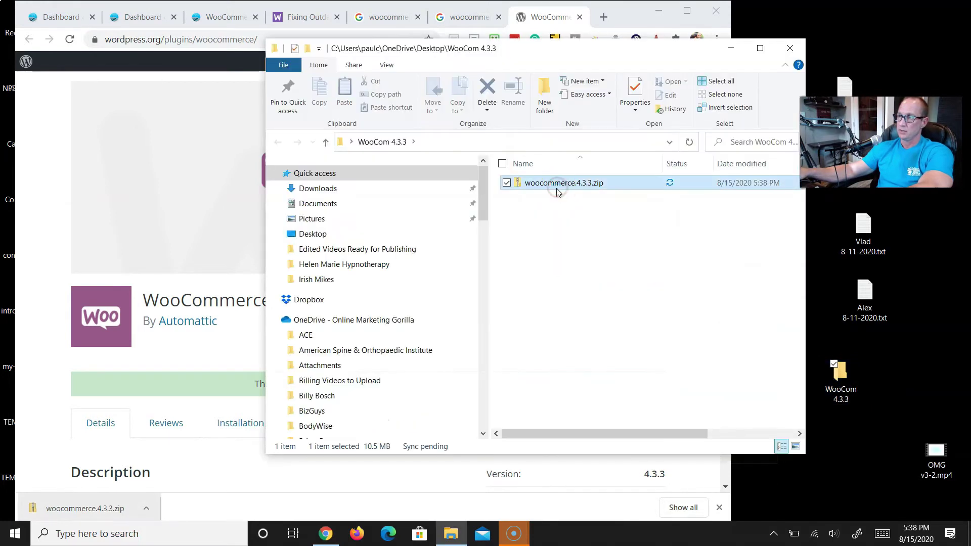
{"action": "right_click", "coordinate": [557, 187]}
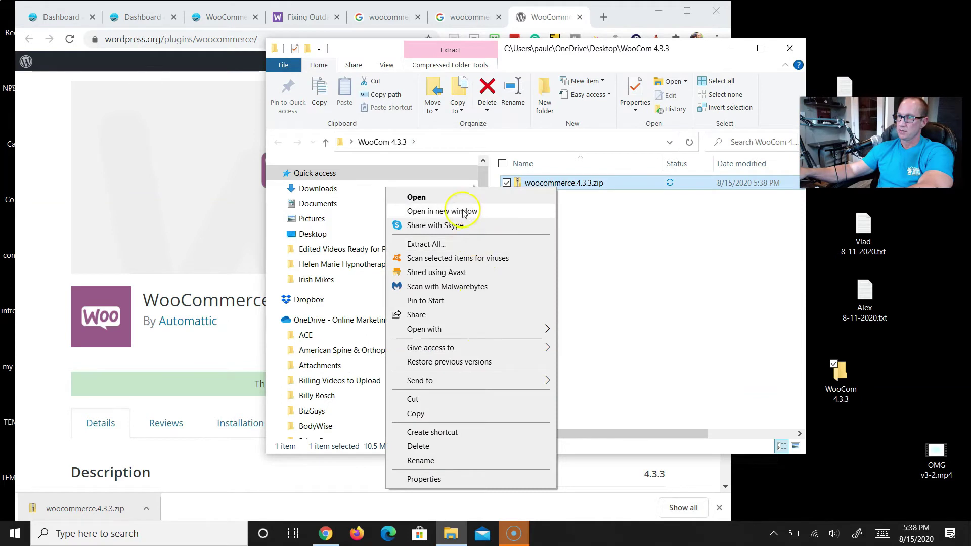
{"action": "left_click", "coordinate": [447, 244]}
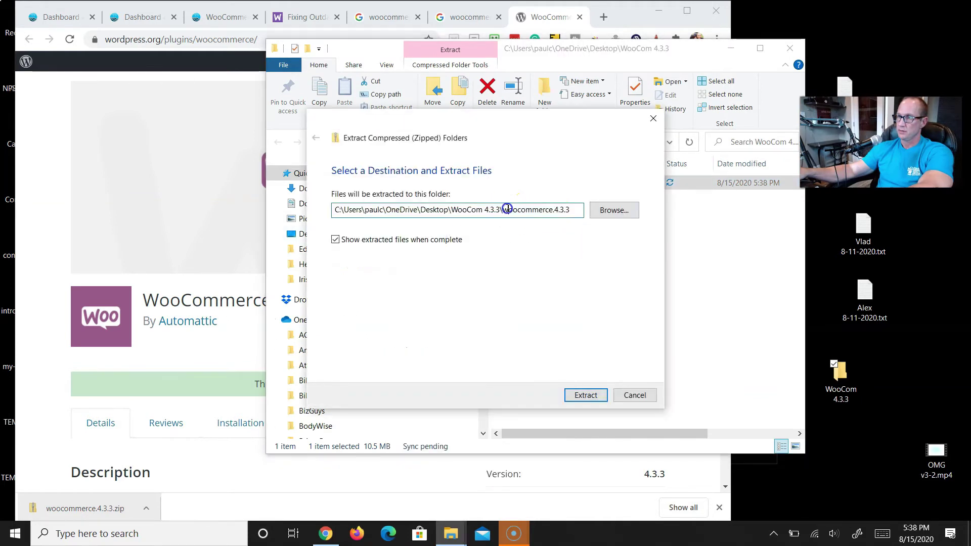
{"action": "left_click_drag", "start_coordinate": [502, 209], "coordinate": [713, 211]}
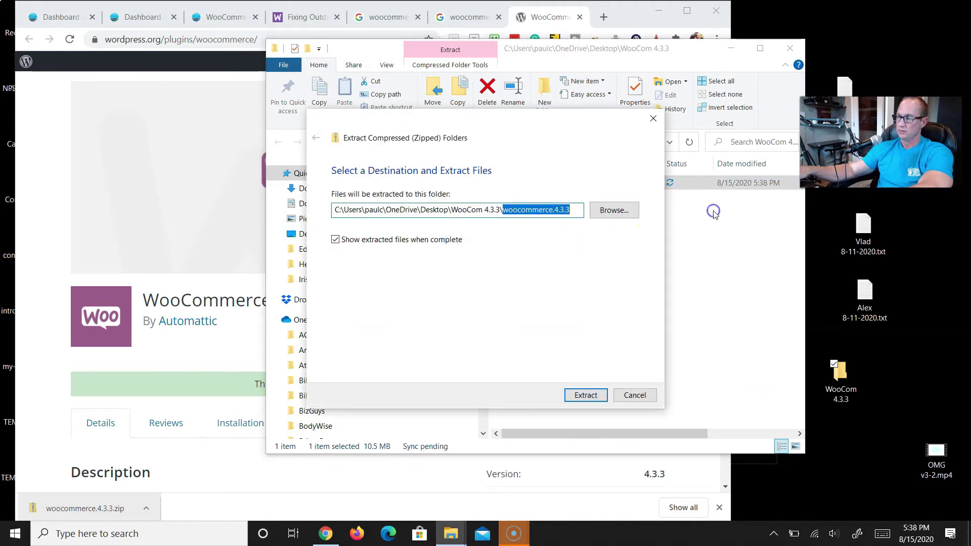
{"action": "key", "text": "BackSpace"}
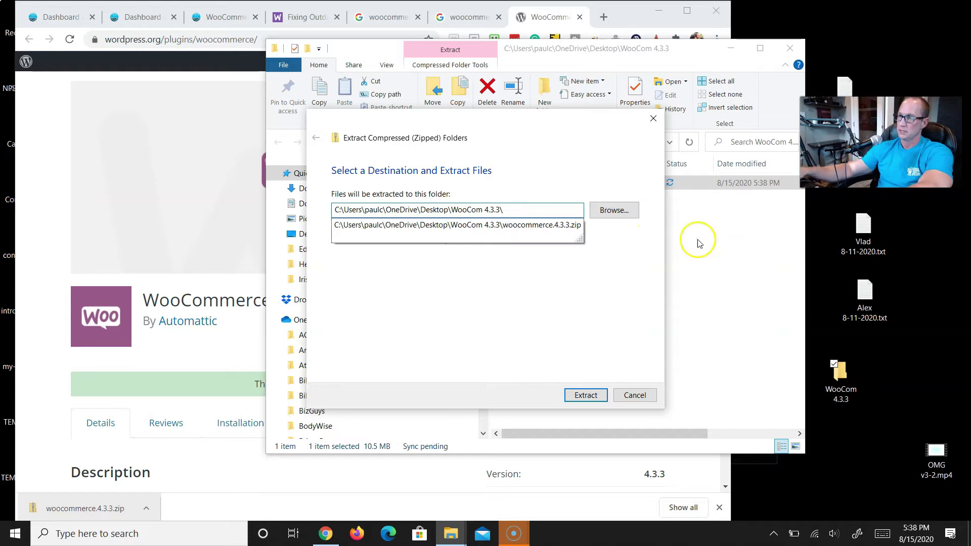
{"action": "left_click", "coordinate": [585, 396]}
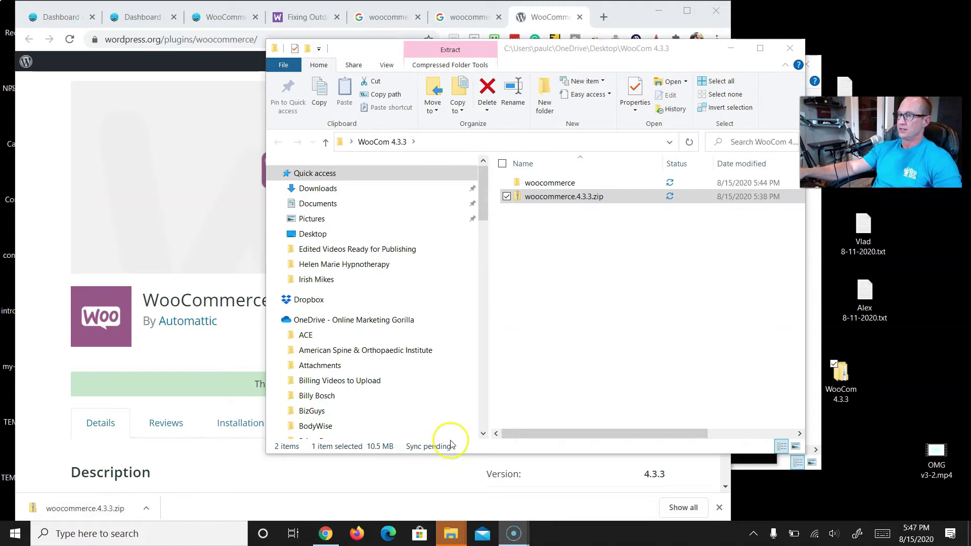
Browse into the extracted woocommerce > templates folder
{"action": "double_click", "coordinate": [565, 187]}
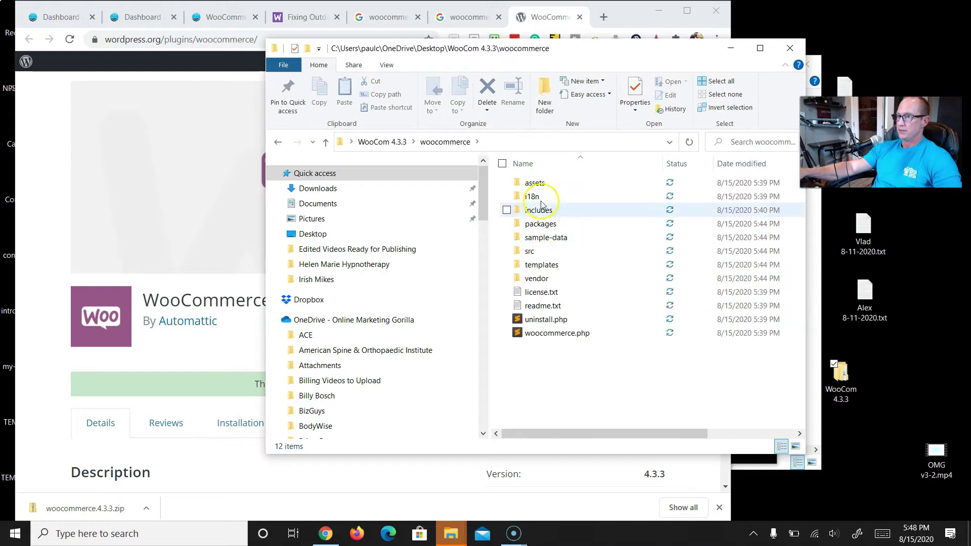
{"action": "double_click", "coordinate": [542, 265]}
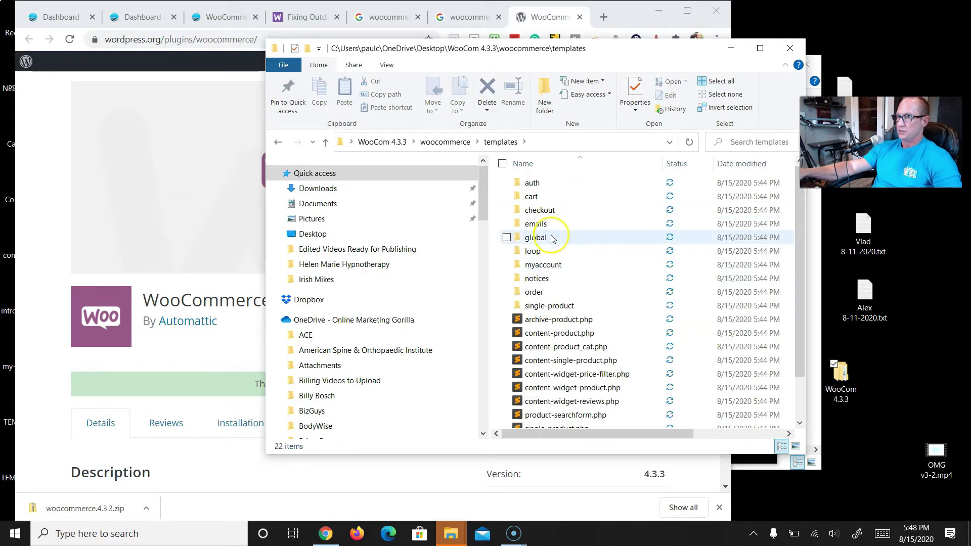
{"action": "scroll", "coordinate": [568, 289], "scroll_direction": "down", "scroll_amount": 1}
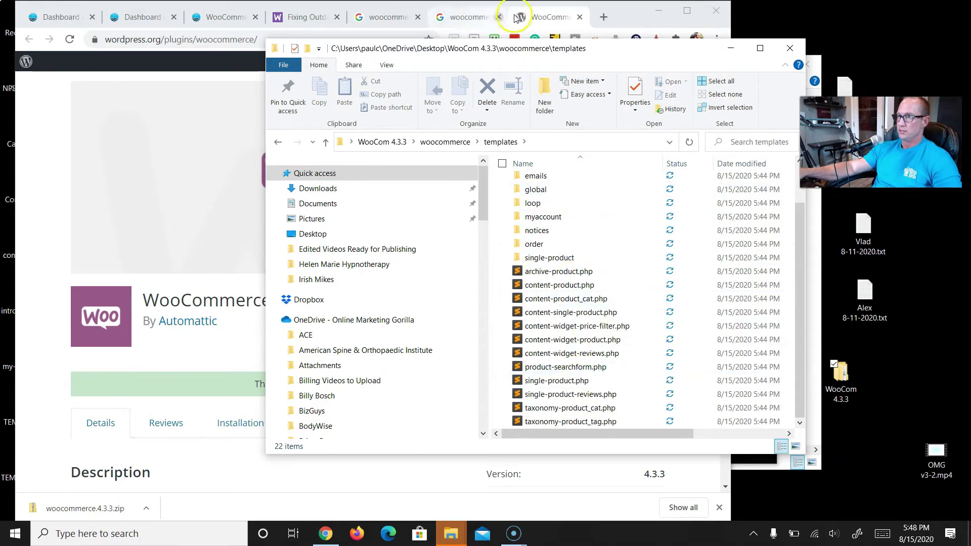
{"action": "left_click", "coordinate": [464, 19]}
Close the docs, both Google search and WordPress.org plugin tabs
{"action": "left_click", "coordinate": [306, 17]}
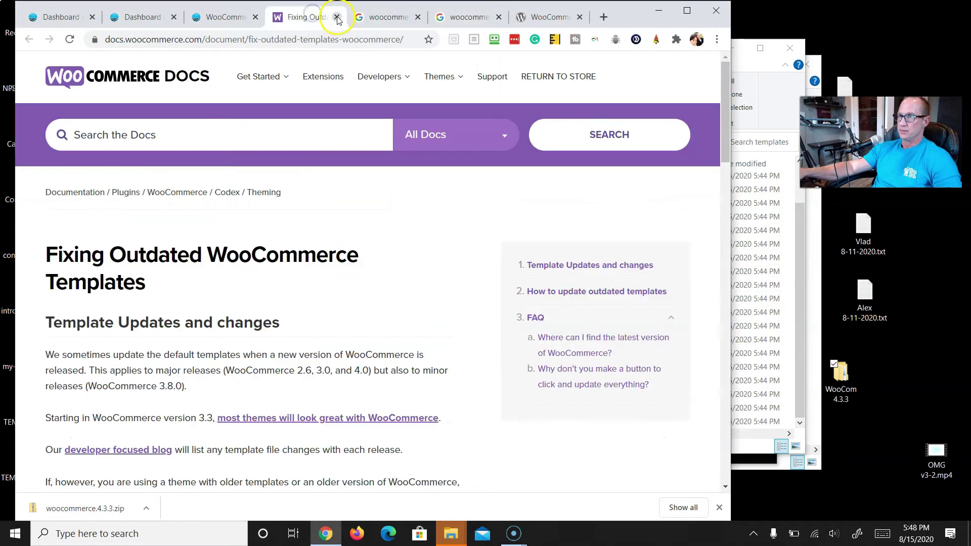
{"action": "left_click", "coordinate": [337, 17]}
{"action": "left_click", "coordinate": [337, 17]}
{"action": "left_click", "coordinate": [337, 16]}
{"action": "left_click", "coordinate": [337, 16]}
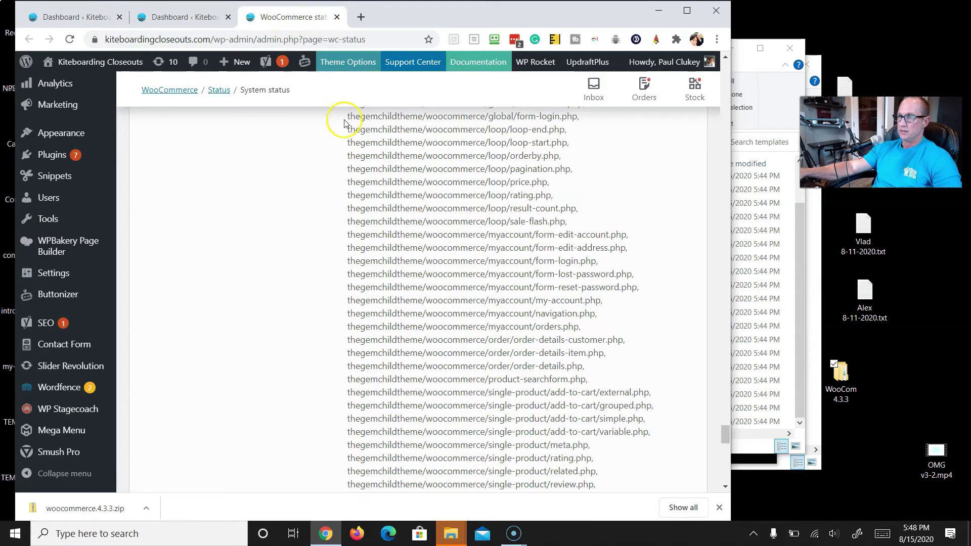
Highlight outdated single-product-reviews.php (version 3.6.0 vs core 4.3.0) on System status
{"action": "scroll", "coordinate": [520, 336], "scroll_direction": "down", "scroll_amount": 3}
{"action": "left_click_drag", "start_coordinate": [524, 481], "coordinate": [546, 443]}
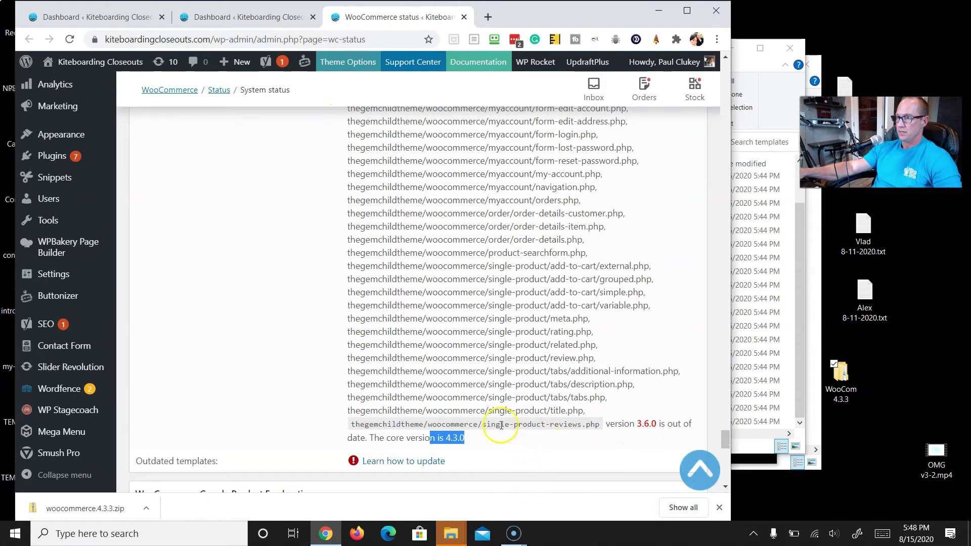
{"action": "left_click_drag", "start_coordinate": [486, 427], "coordinate": [509, 426]}
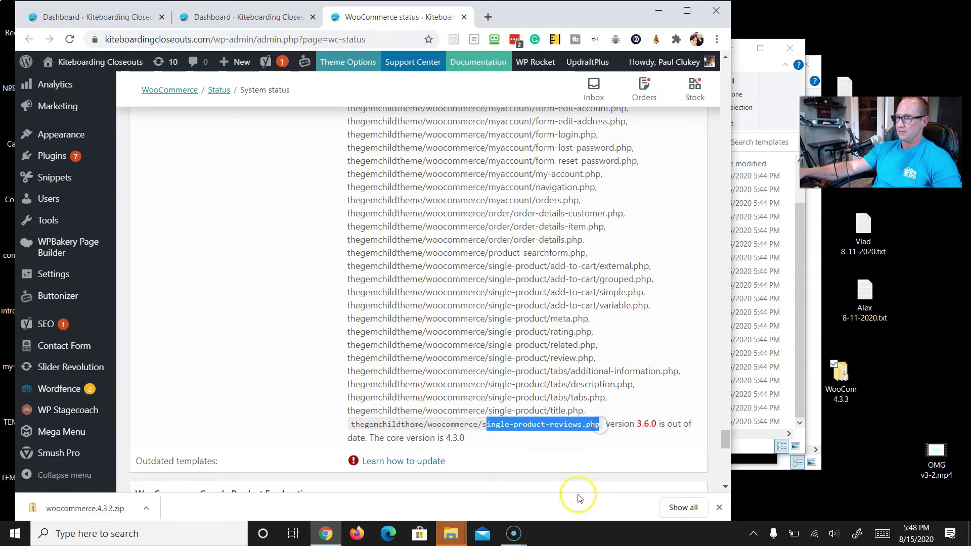
Bring the extracted WooCom 4.3.3 templates folder forward and select single-product-reviews.php
{"action": "mouse_move", "coordinate": [450, 534]}
{"action": "left_click", "coordinate": [512, 490]}
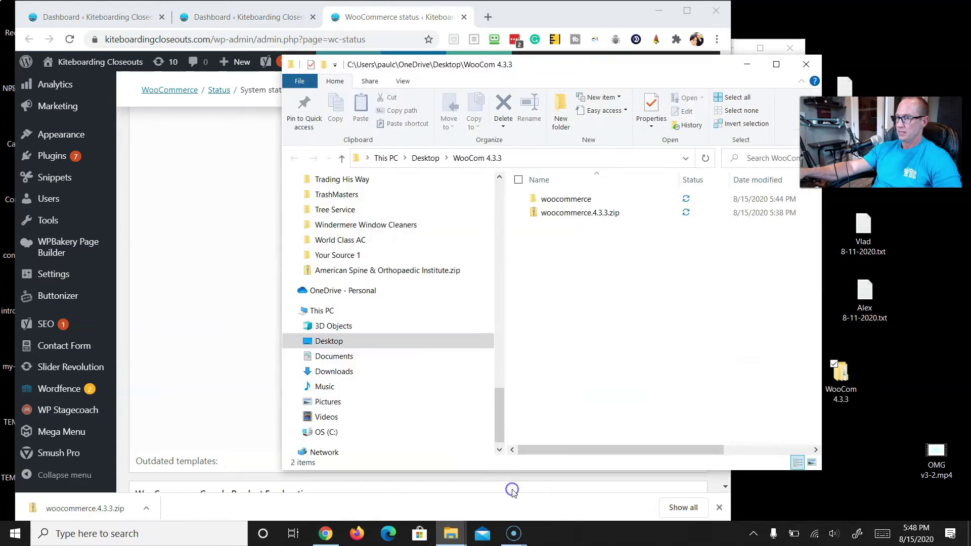
{"action": "key", "text": "alt+Tab"}
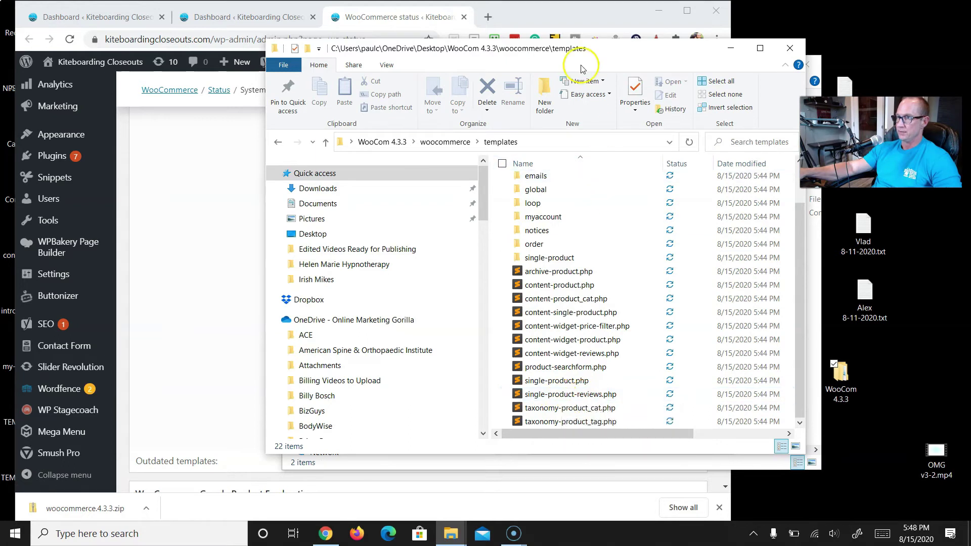
{"action": "left_click_drag", "start_coordinate": [588, 49], "coordinate": [606, 60]}
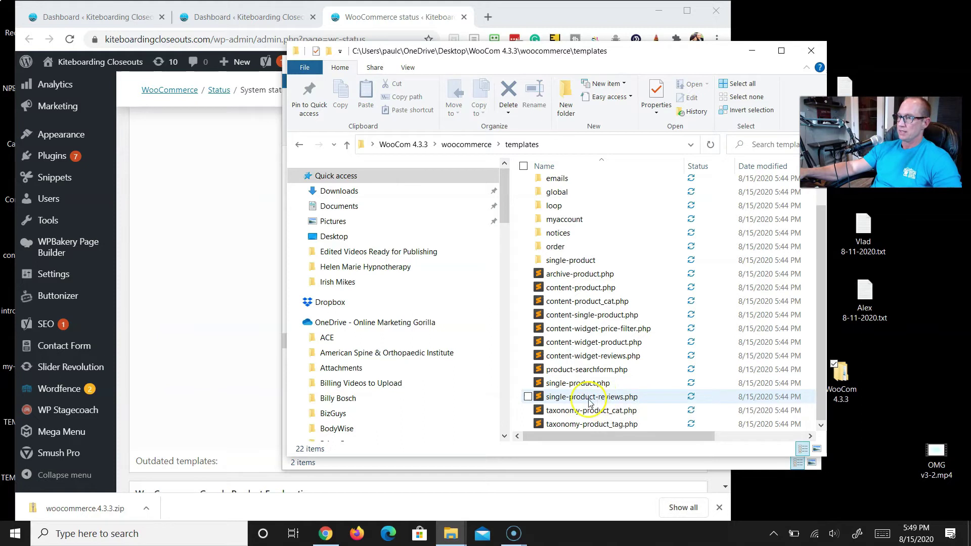
{"action": "left_click", "coordinate": [604, 401]}
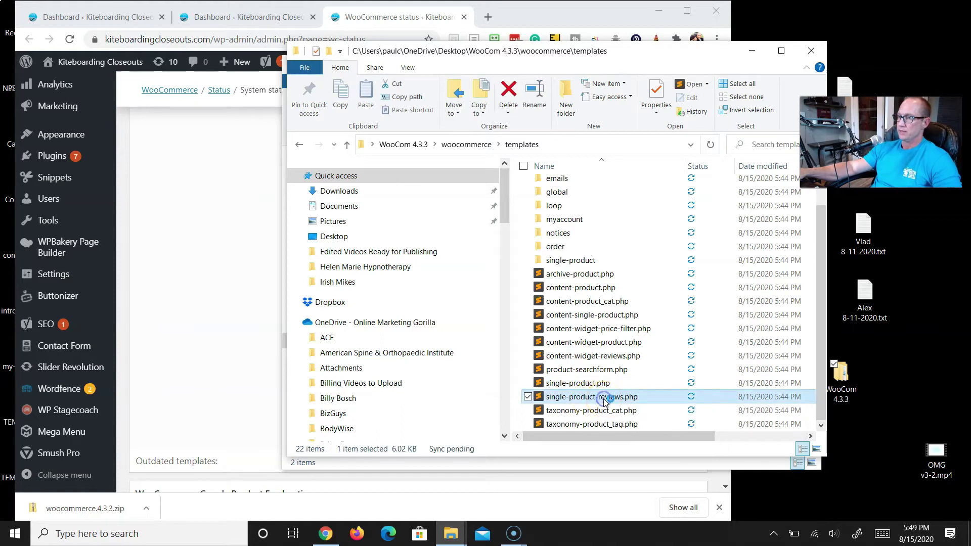
Open the 4.3.0 single-product-reviews.php in Sublime Text and select all its code
{"action": "double_click", "coordinate": [604, 401]}
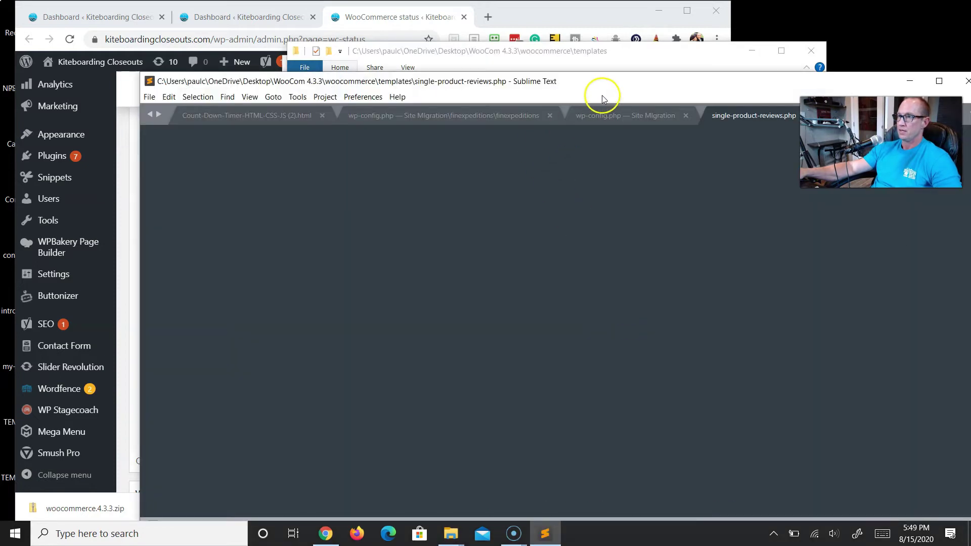
{"action": "left_click_drag", "start_coordinate": [609, 86], "coordinate": [524, 39]}
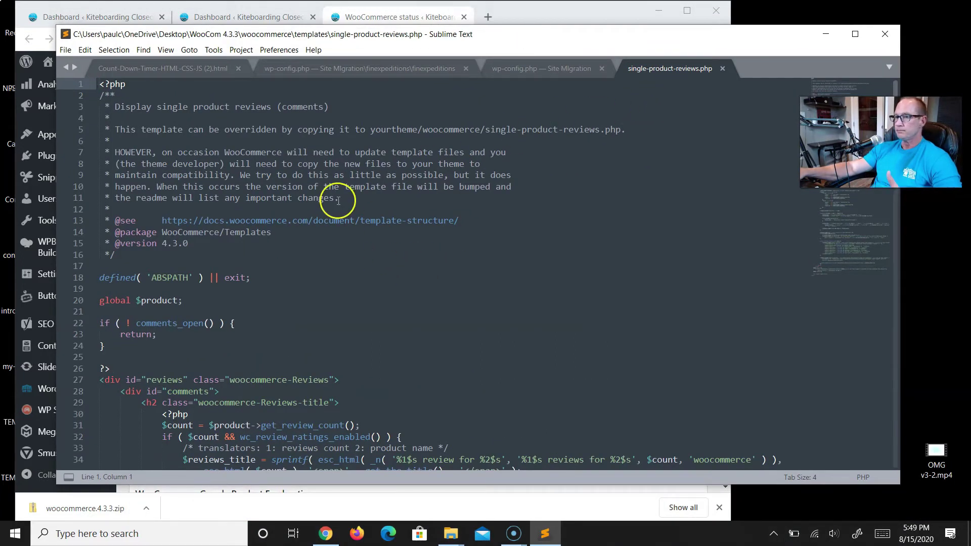
{"action": "scroll", "coordinate": [200, 267], "scroll_direction": "down", "scroll_amount": 7}
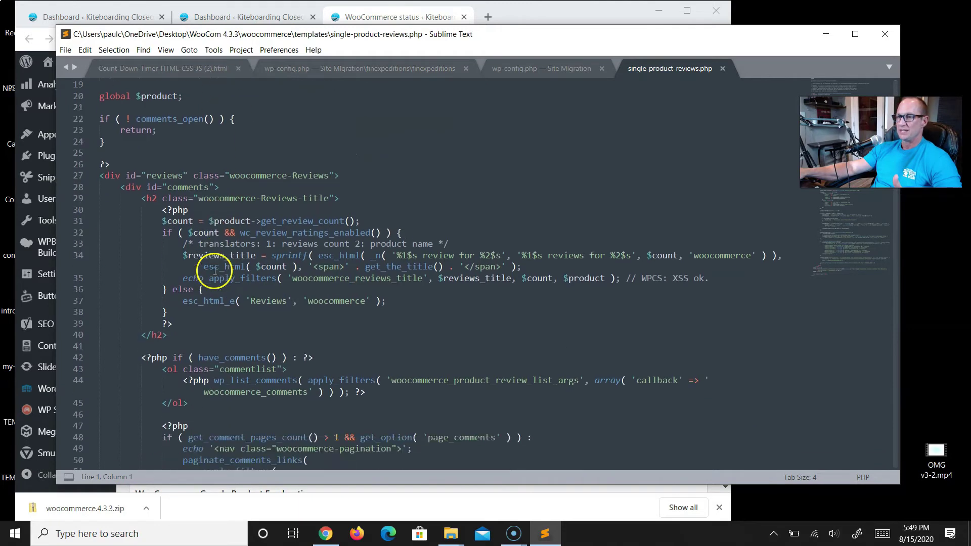
{"action": "scroll", "coordinate": [177, 212], "scroll_direction": "down", "scroll_amount": 7}
{"action": "left_click", "coordinate": [403, 296]}
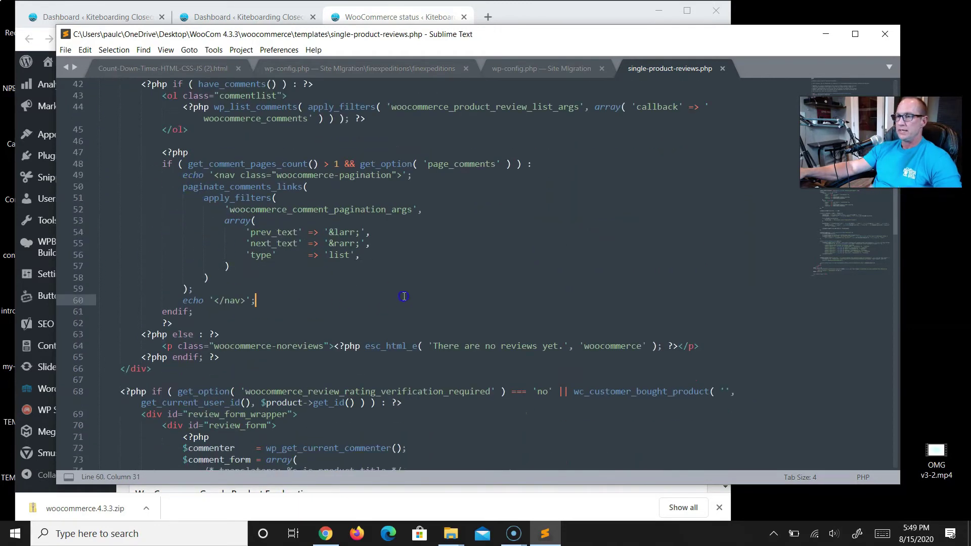
{"action": "key", "text": "ctrl+a"}
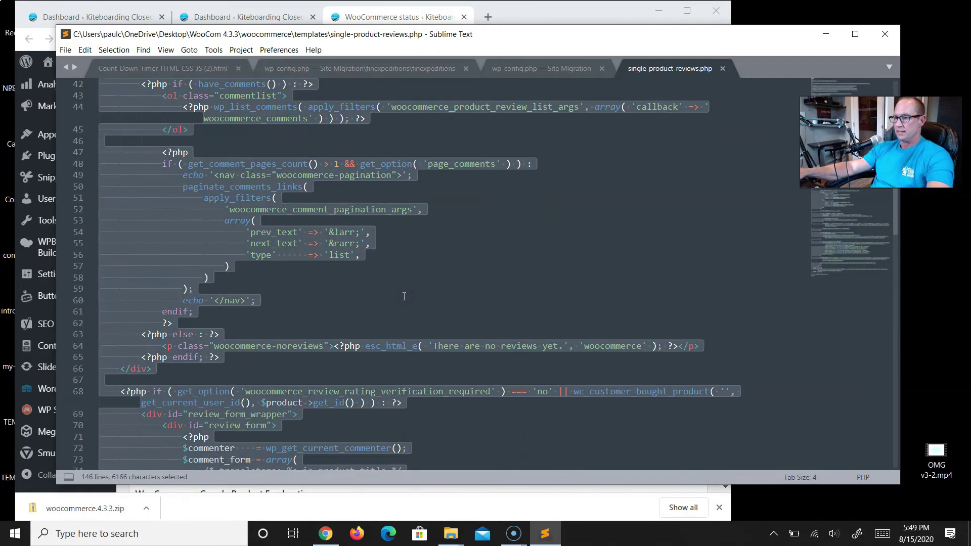
{"action": "left_click", "coordinate": [133, 542]}
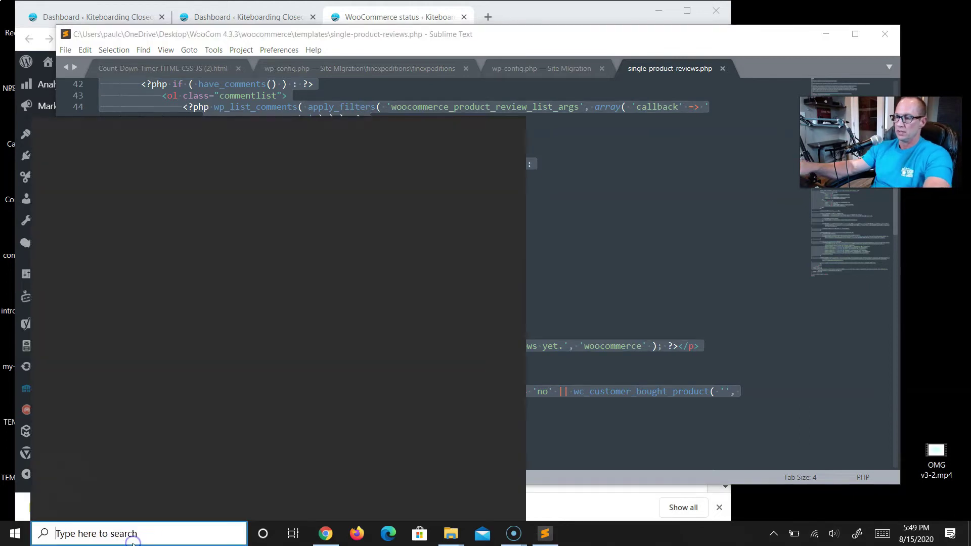
{"action": "type", "text": "notepad"}
{"action": "key", "text": "Return"}
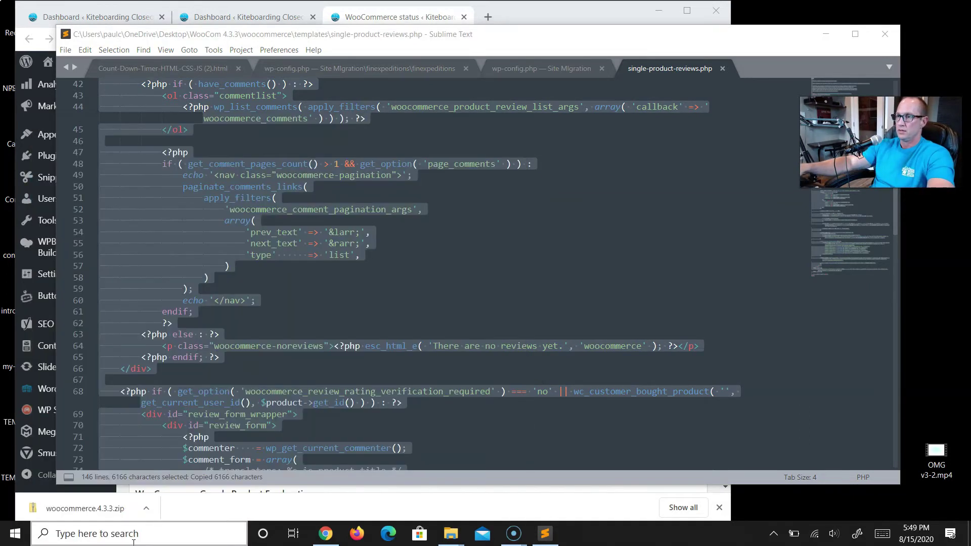
{"action": "key", "text": "ctrl+v"}
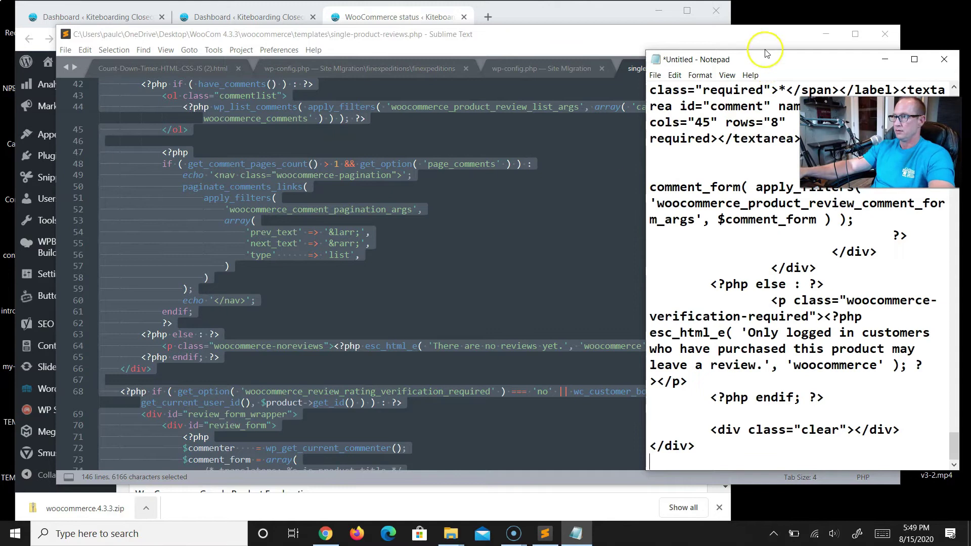
{"action": "left_click_drag", "start_coordinate": [781, 60], "coordinate": [385, 70]}
{"action": "scroll", "coordinate": [394, 256], "scroll_direction": "up", "scroll_amount": 15}
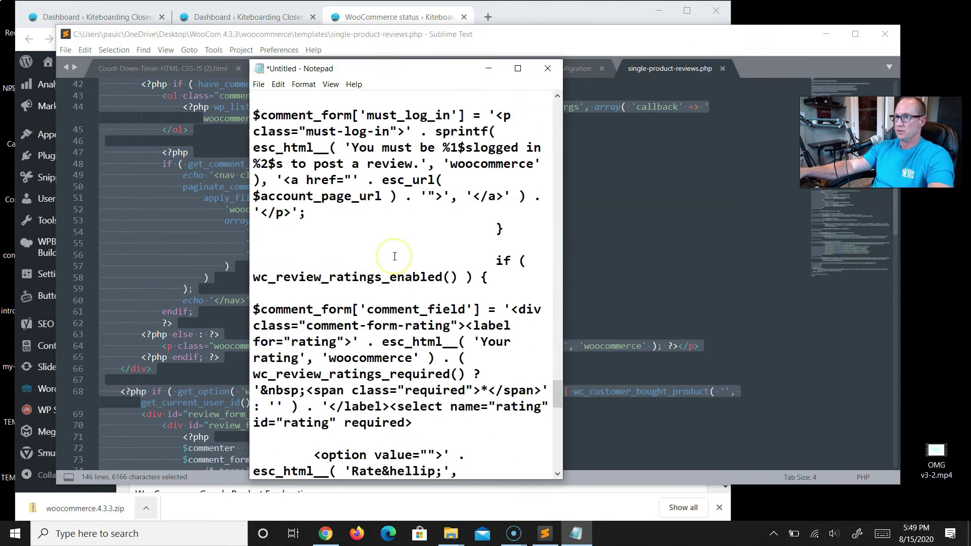
{"action": "scroll", "coordinate": [396, 255], "scroll_direction": "up", "scroll_amount": 15}
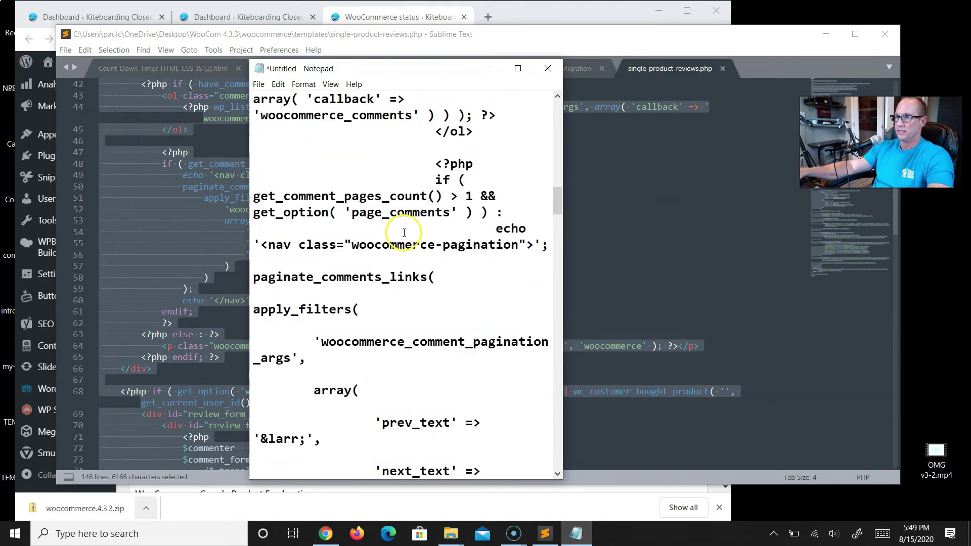
{"action": "left_click_drag", "start_coordinate": [553, 205], "coordinate": [542, 98]}
{"action": "left_click", "coordinate": [540, 73]}
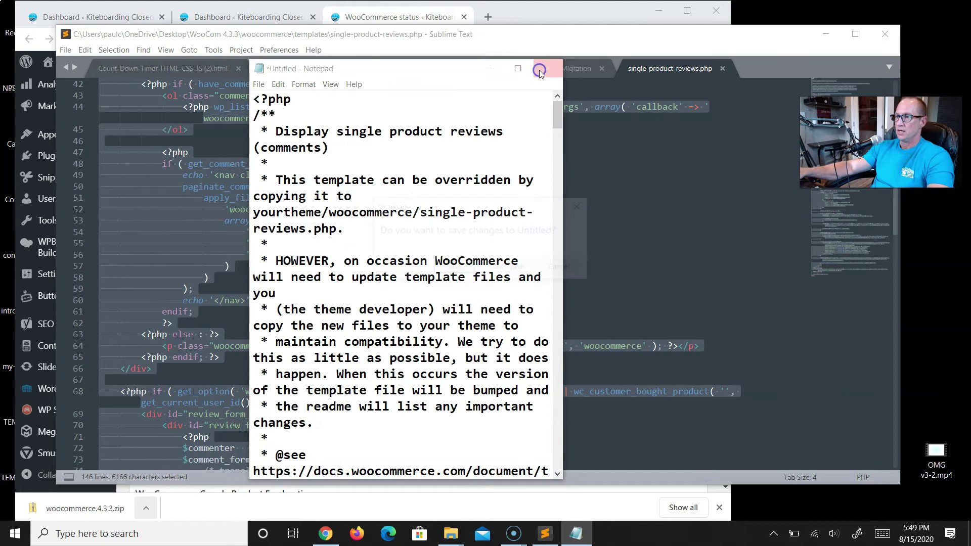
{"action": "left_click", "coordinate": [514, 271]}
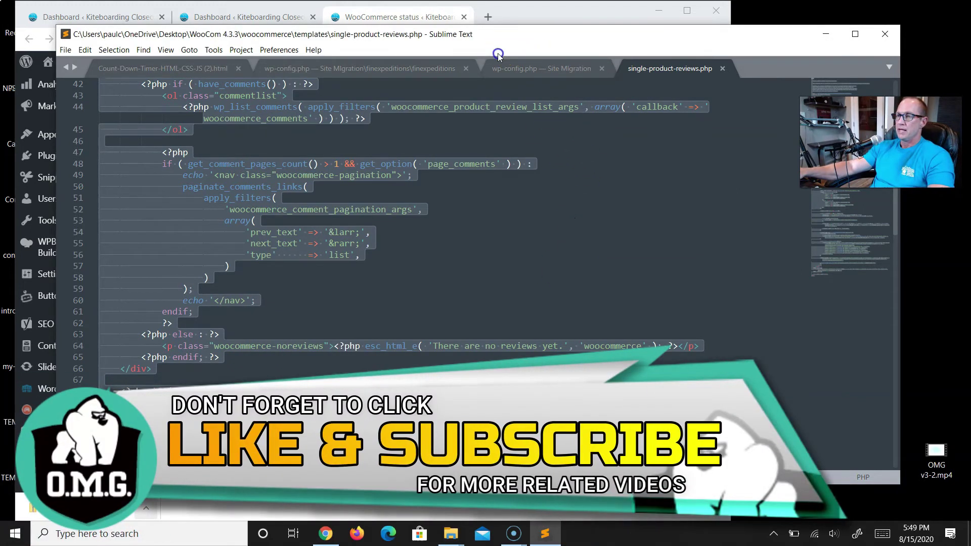
Open the theme file editor in a new tab from the WooCommerce System status page
{"action": "left_click", "coordinate": [493, 234]}
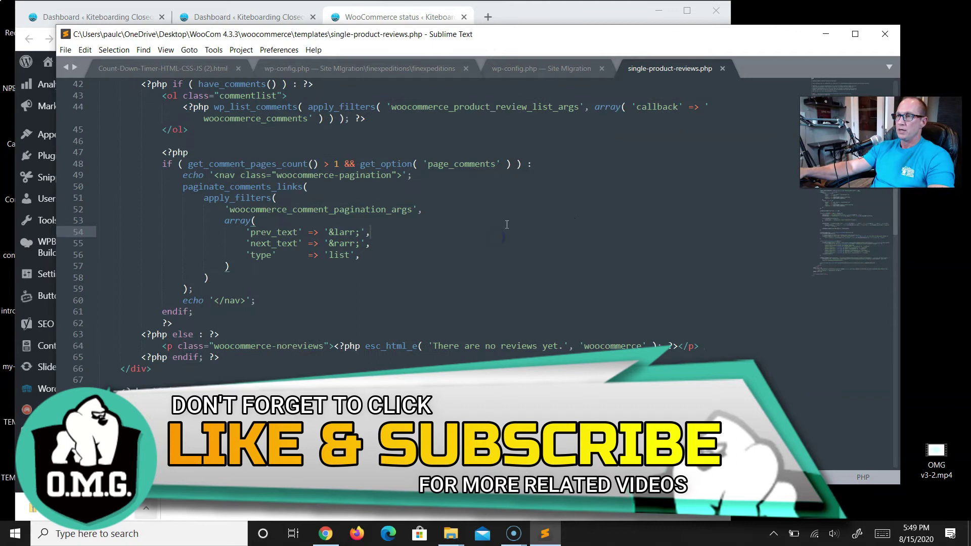
{"action": "left_click", "coordinate": [400, 16]}
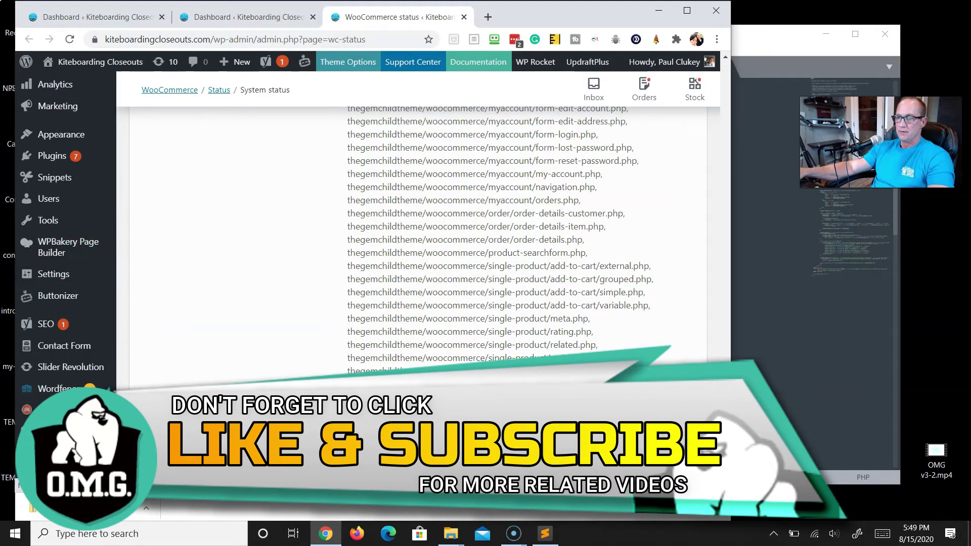
{"action": "mouse_move", "coordinate": [63, 141]}
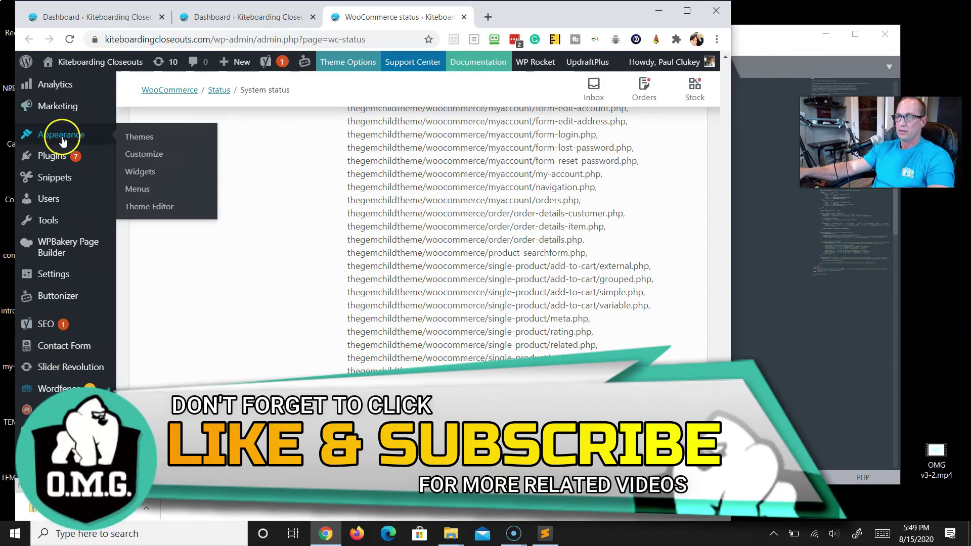
{"action": "middle_click", "coordinate": [152, 206]}
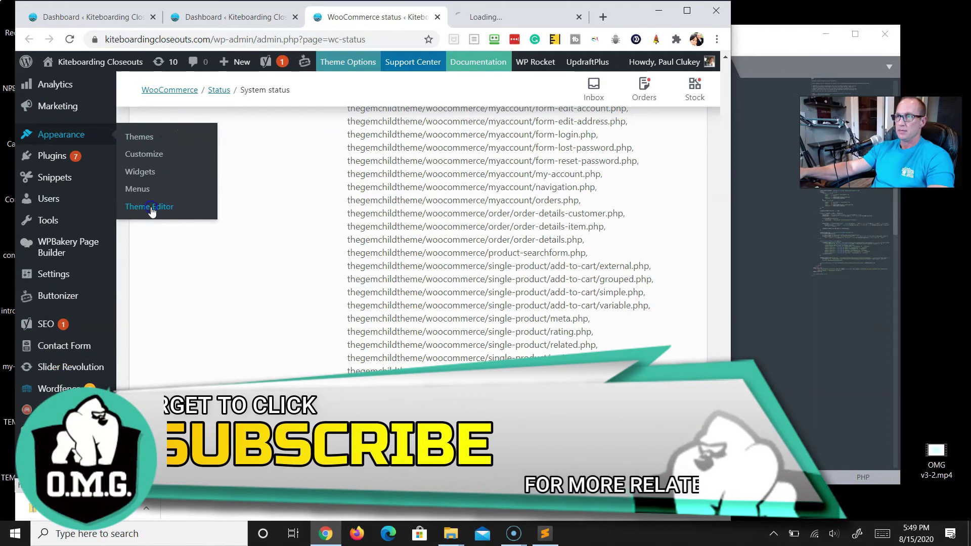
{"action": "left_click", "coordinate": [484, 18]}
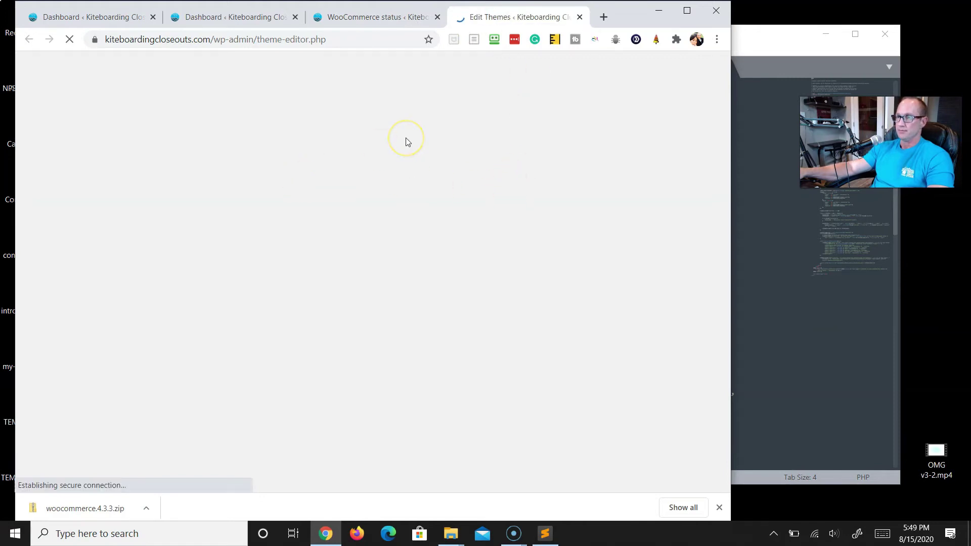
Open the child theme's woocommerce/single-product-reviews.php in the Theme Editor
{"action": "scroll", "coordinate": [405, 190], "scroll_direction": "down", "scroll_amount": 3}
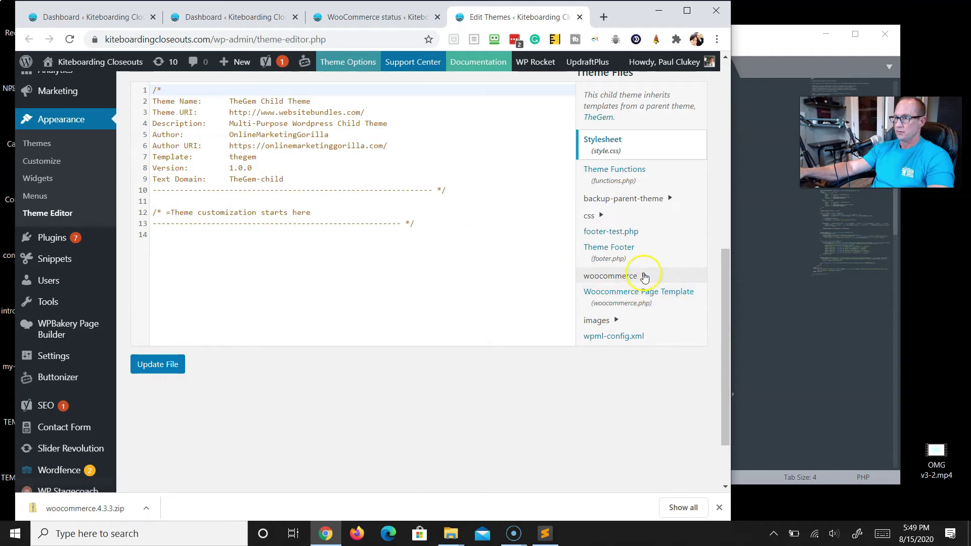
{"action": "left_click", "coordinate": [642, 275]}
{"action": "scroll", "coordinate": [645, 276], "scroll_direction": "down", "scroll_amount": 1}
{"action": "scroll", "coordinate": [645, 277], "scroll_direction": "down", "scroll_amount": 5}
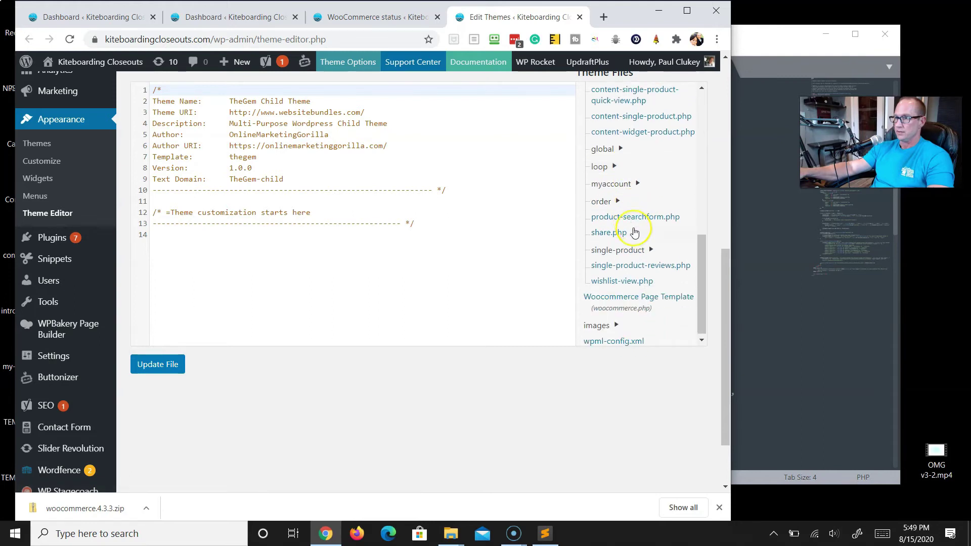
{"action": "left_click", "coordinate": [651, 270]}
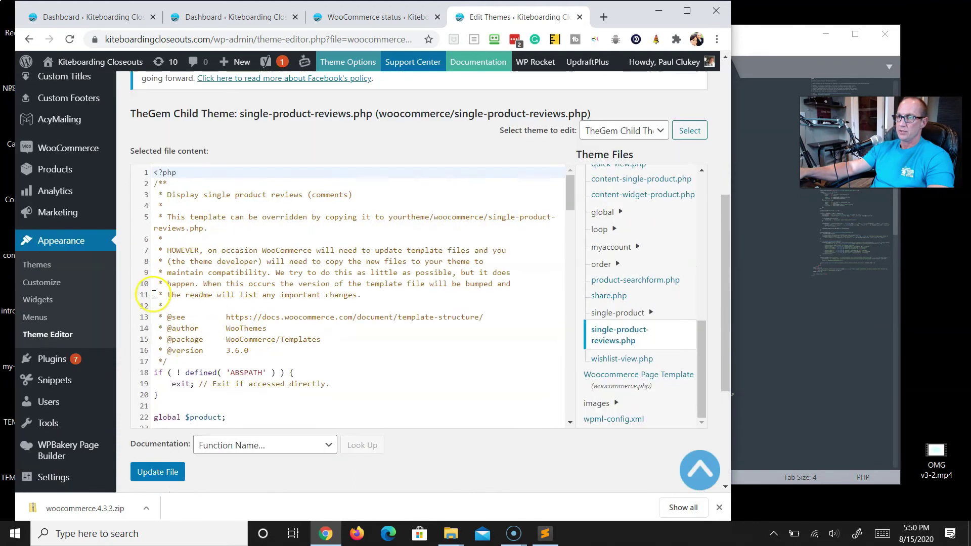
Select all of the child theme's old 3.6.0 template code
{"action": "scroll", "coordinate": [308, 321], "scroll_direction": "down", "scroll_amount": 3}
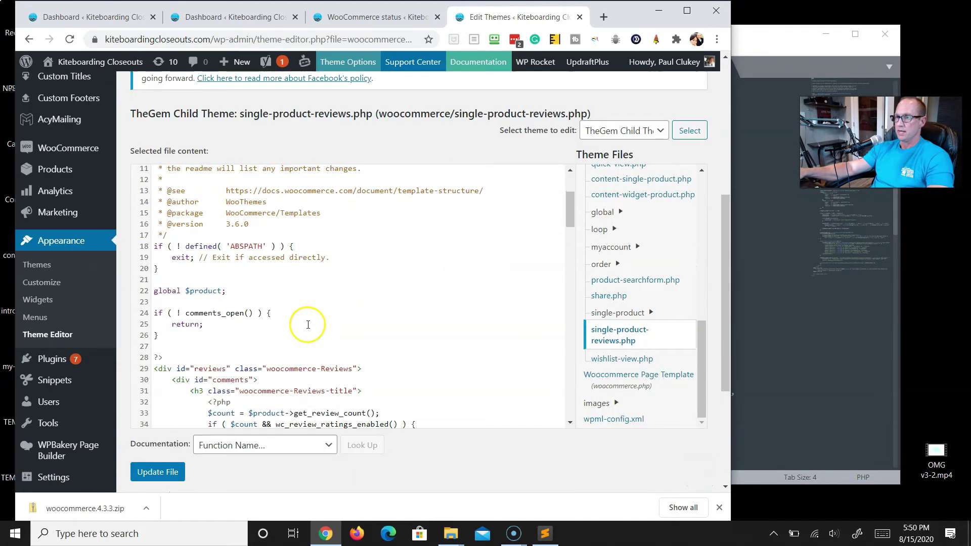
{"action": "scroll", "coordinate": [311, 322], "scroll_direction": "up", "scroll_amount": 3}
{"action": "scroll", "coordinate": [312, 322], "scroll_direction": "up", "scroll_amount": 1}
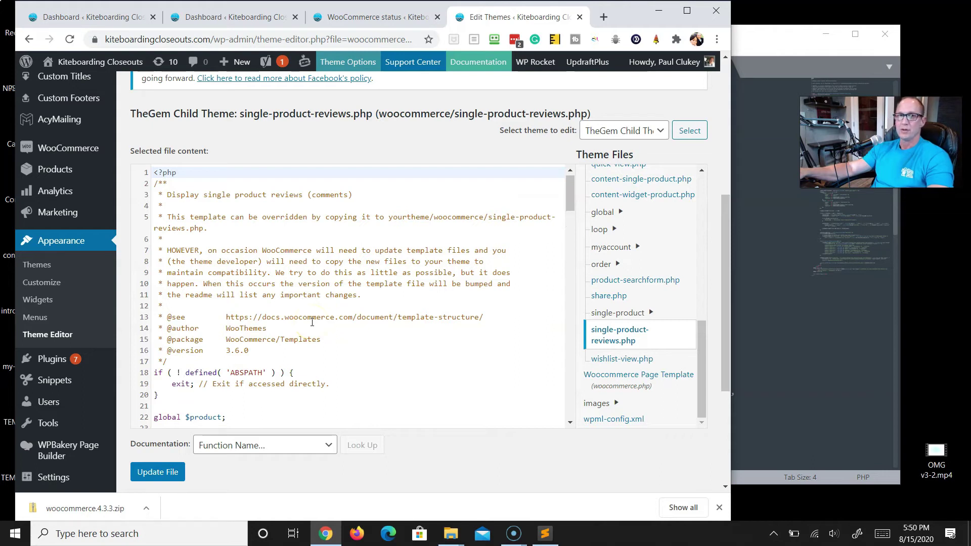
{"action": "scroll", "coordinate": [357, 334], "scroll_direction": "down", "scroll_amount": 10}
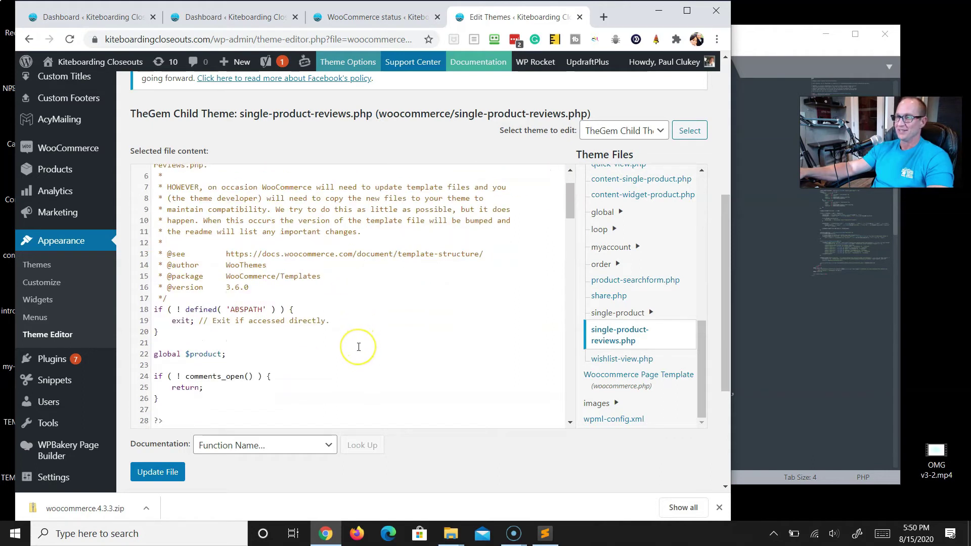
{"action": "scroll", "coordinate": [358, 347], "scroll_direction": "down", "scroll_amount": 18}
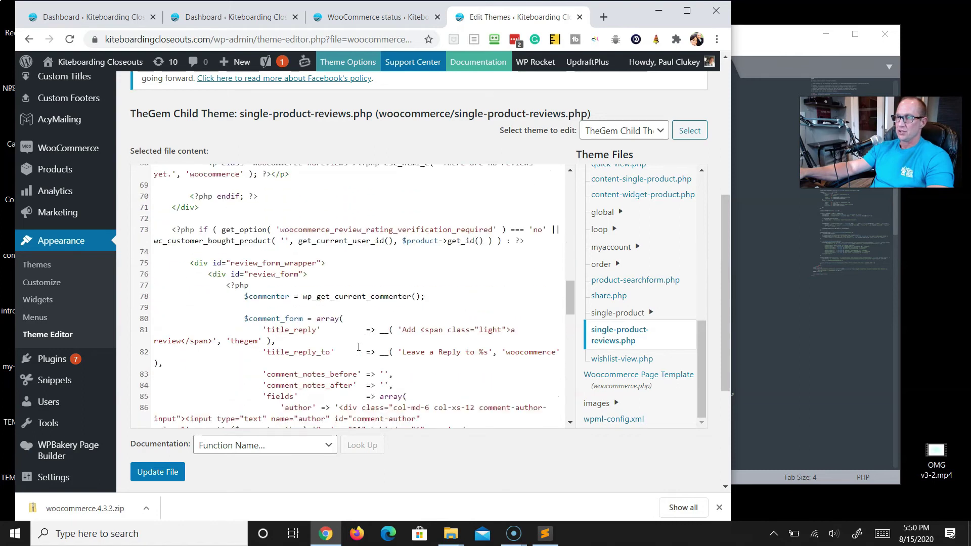
{"action": "scroll", "coordinate": [358, 347], "scroll_direction": "down", "scroll_amount": 7}
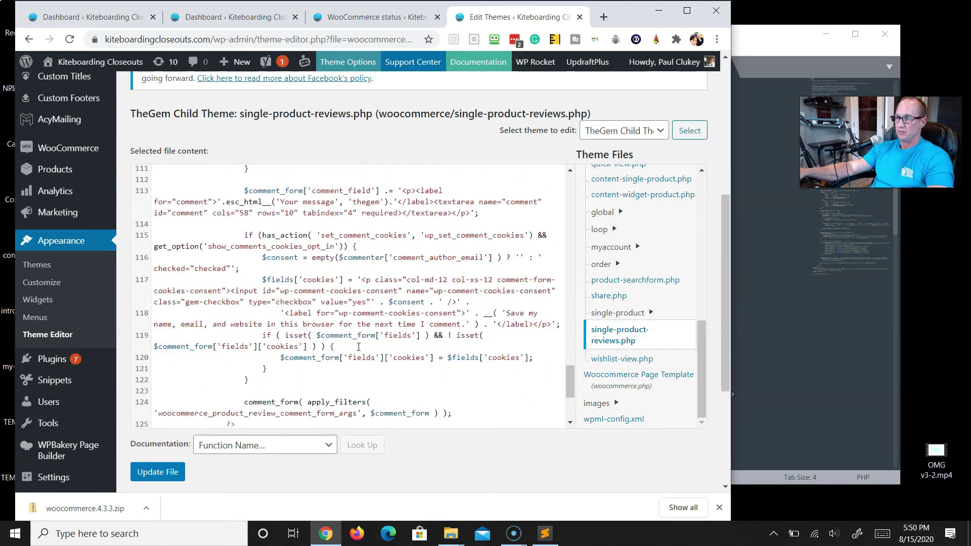
{"action": "left_click", "coordinate": [334, 382]}
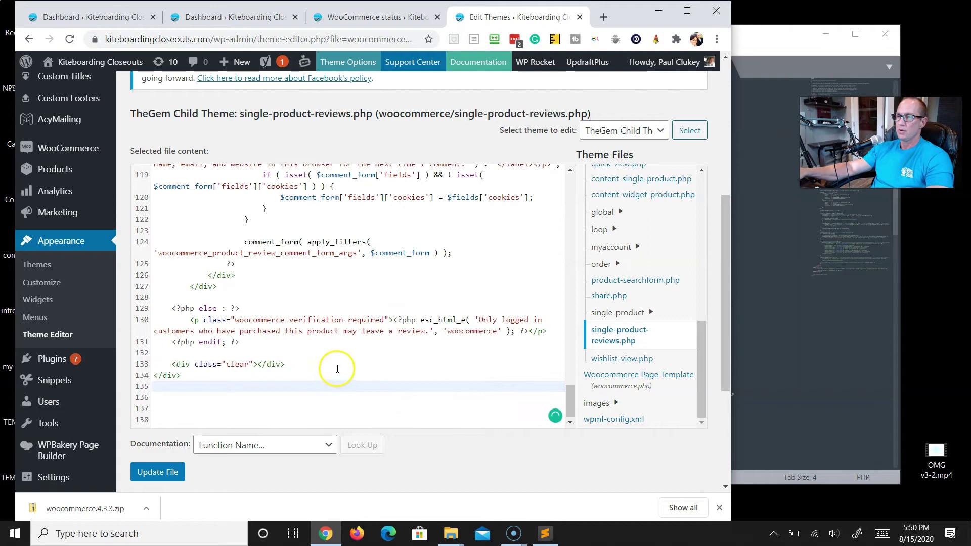
{"action": "scroll", "coordinate": [162, 379], "scroll_direction": "down", "scroll_amount": 3}
{"action": "scroll", "coordinate": [172, 344], "scroll_direction": "up", "scroll_amount": 1}
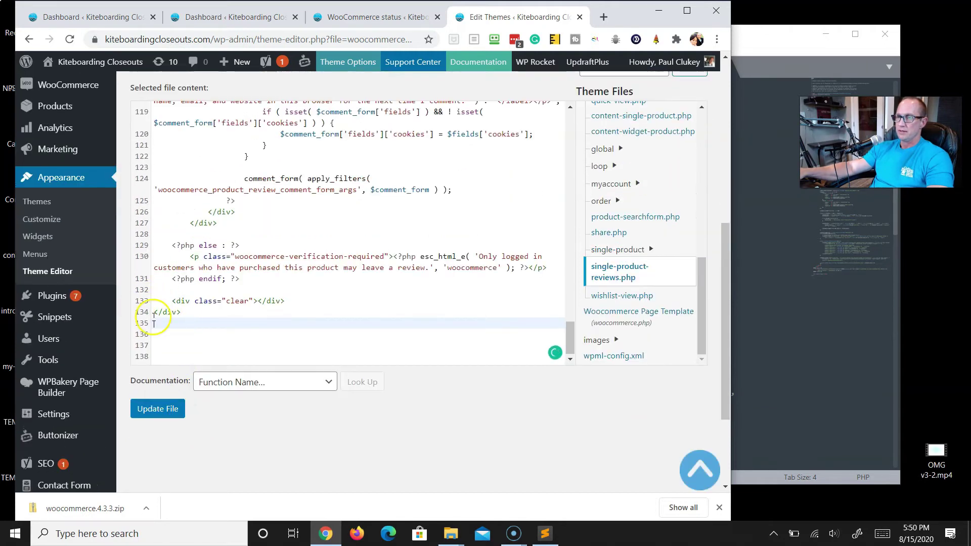
{"action": "left_click", "coordinate": [188, 312]}
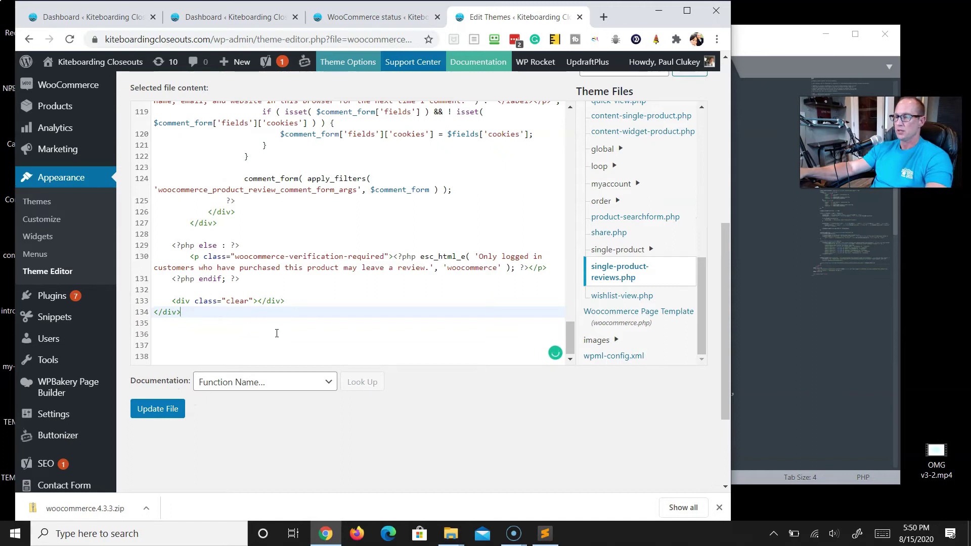
{"action": "key", "text": "ctrl+a"}
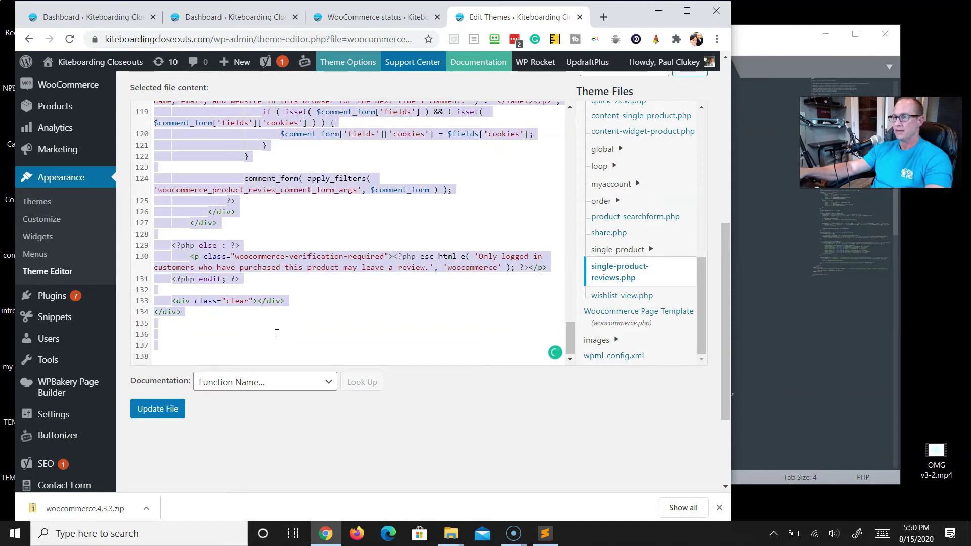
{"action": "scroll", "coordinate": [334, 331], "scroll_direction": "up", "scroll_amount": 20}
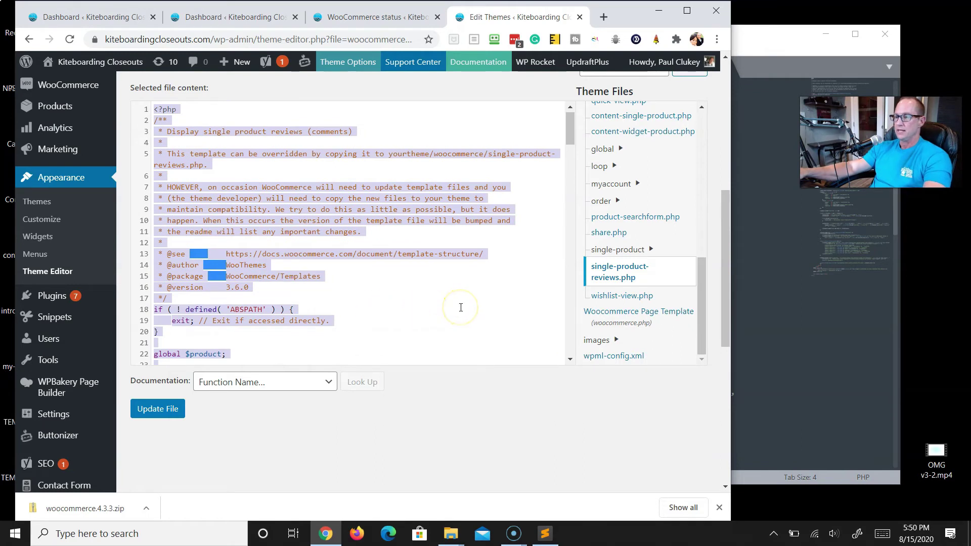
Paste the child theme's old 3.6.0 code into a new Sublime Text file and begin Save As
{"action": "left_click", "coordinate": [777, 44]}
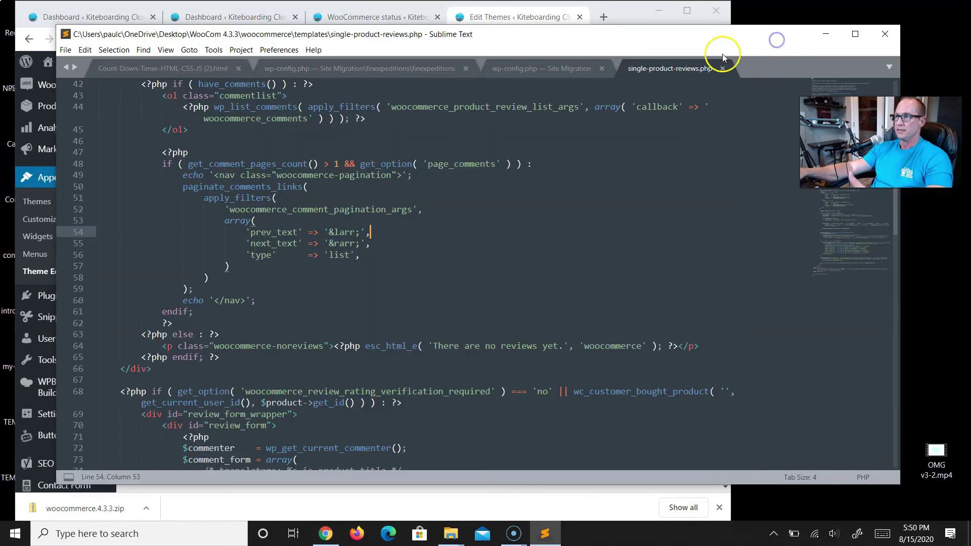
{"action": "left_click", "coordinate": [64, 51]}
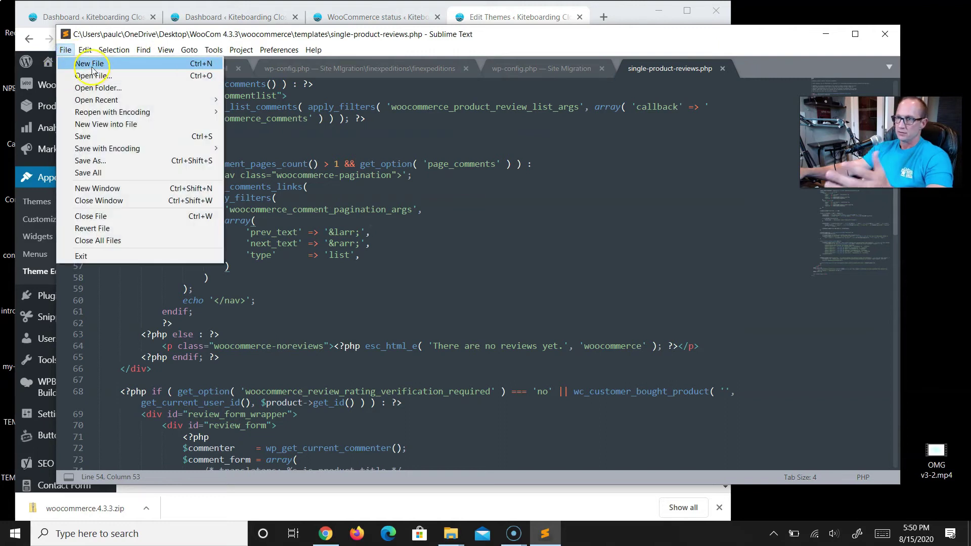
{"action": "left_click", "coordinate": [90, 64]}
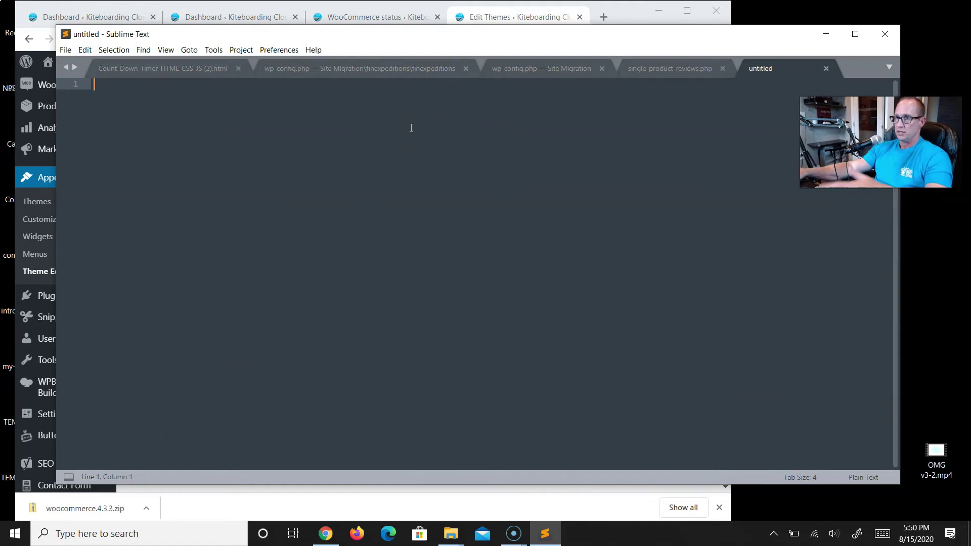
{"action": "key", "text": "ctrl+v"}
{"action": "scroll", "coordinate": [405, 197], "scroll_direction": "up", "scroll_amount": 15}
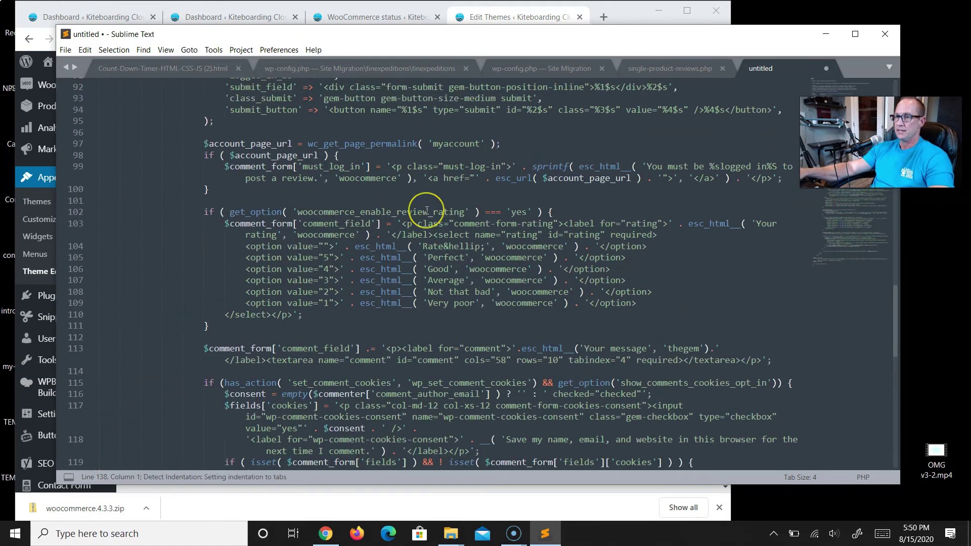
{"action": "scroll", "coordinate": [427, 211], "scroll_direction": "up", "scroll_amount": 20}
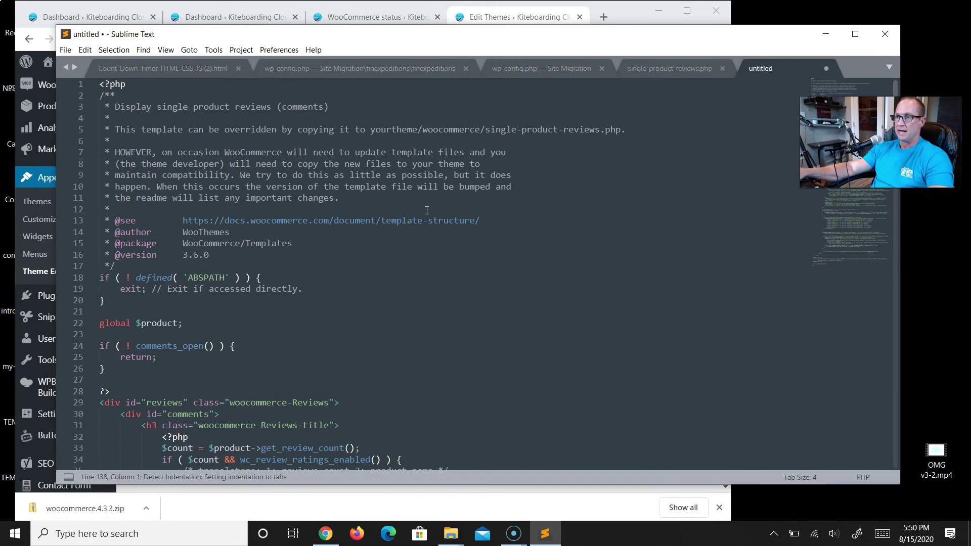
{"action": "left_click", "coordinate": [588, 267]}
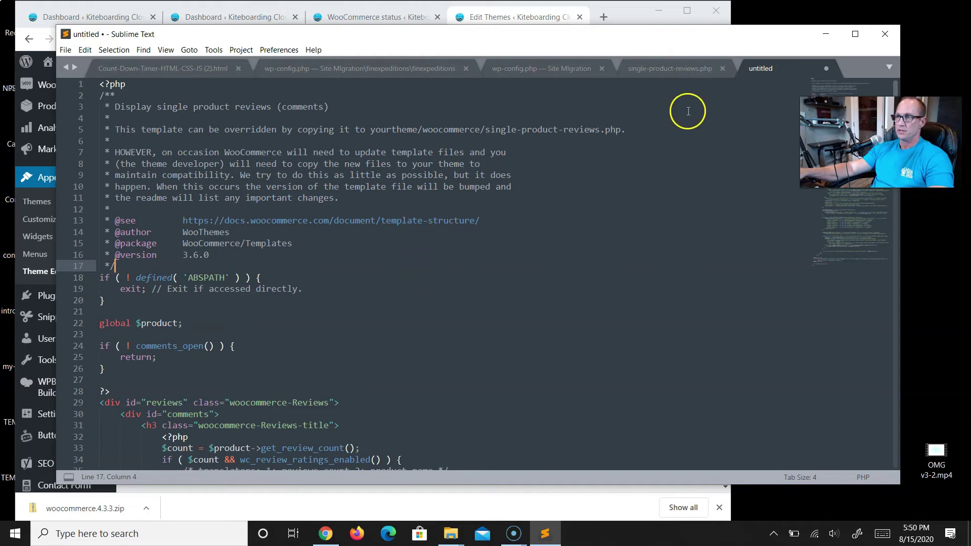
{"action": "left_click", "coordinate": [66, 49]}
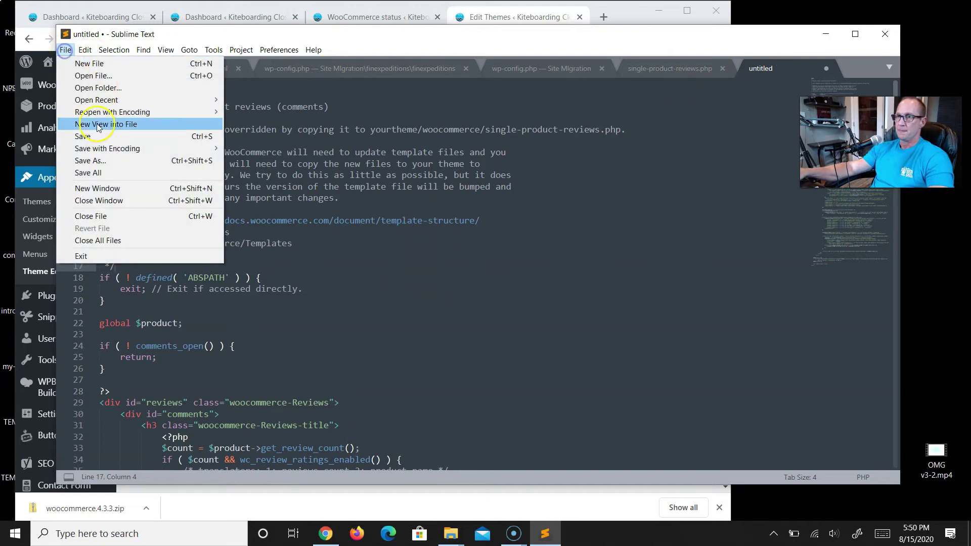
{"action": "left_click", "coordinate": [106, 160]}
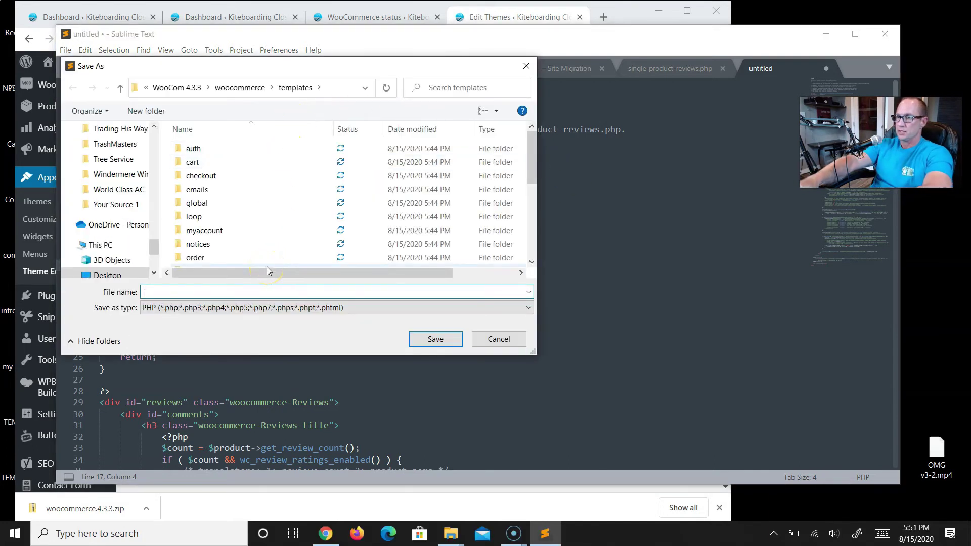
Save the old code to the Desktop as OLD-3.6-single-product-reviews.php
{"action": "type", "text": "OLD-single-product-reviews.php"}
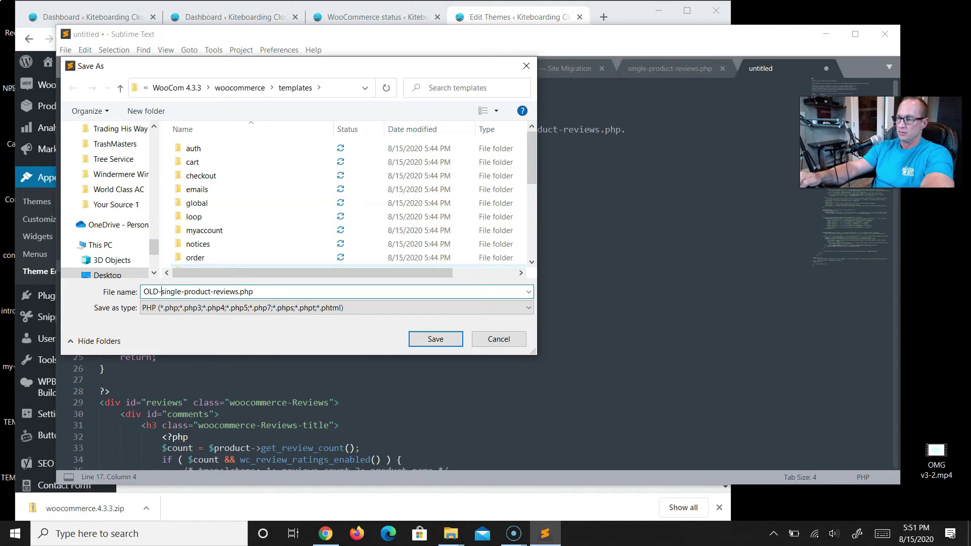
{"action": "type", "text": "3.6"}
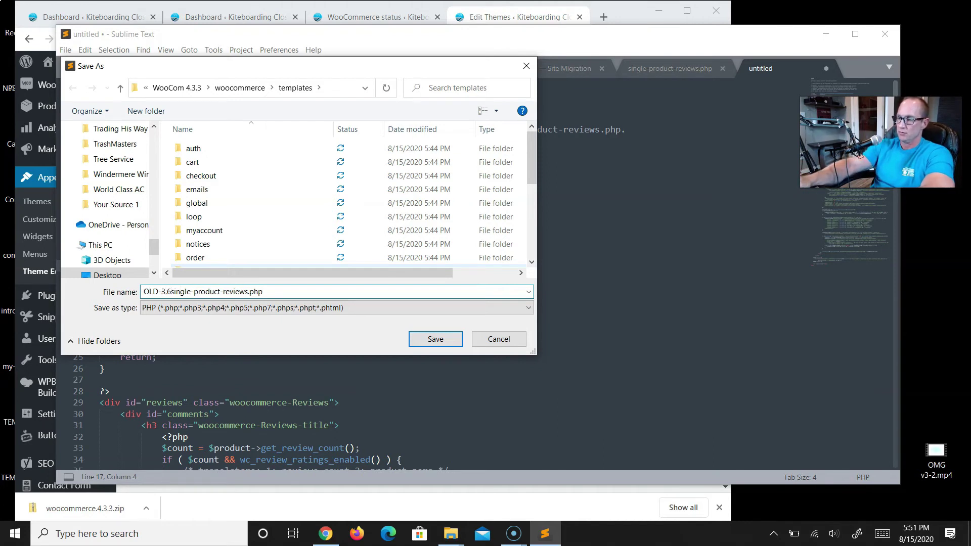
{"action": "left_click", "coordinate": [107, 275]}
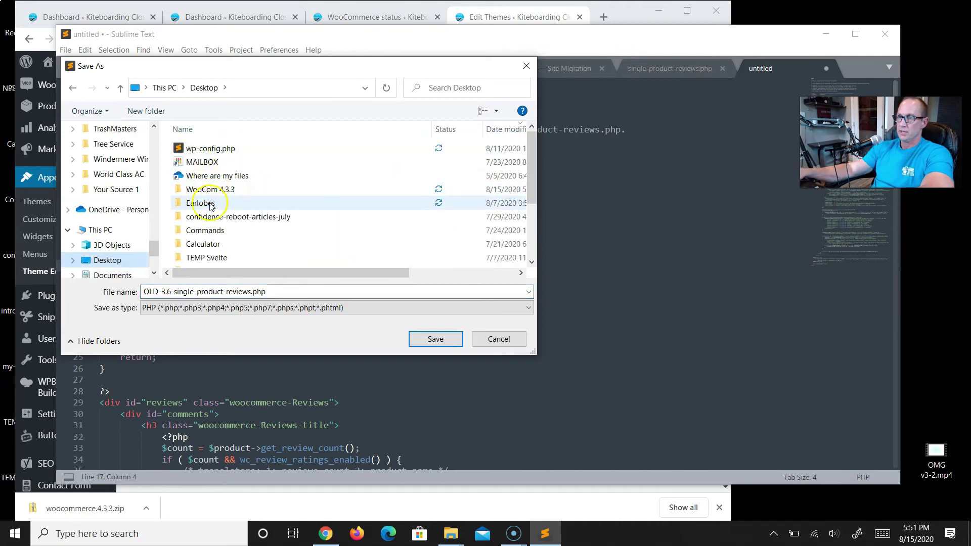
{"action": "double_click", "coordinate": [225, 190]}
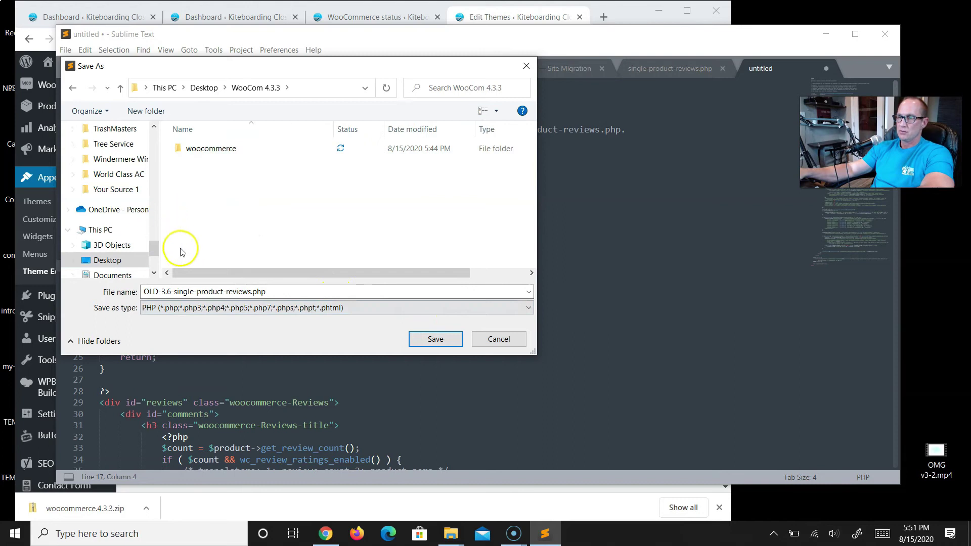
{"action": "left_click", "coordinate": [191, 215]}
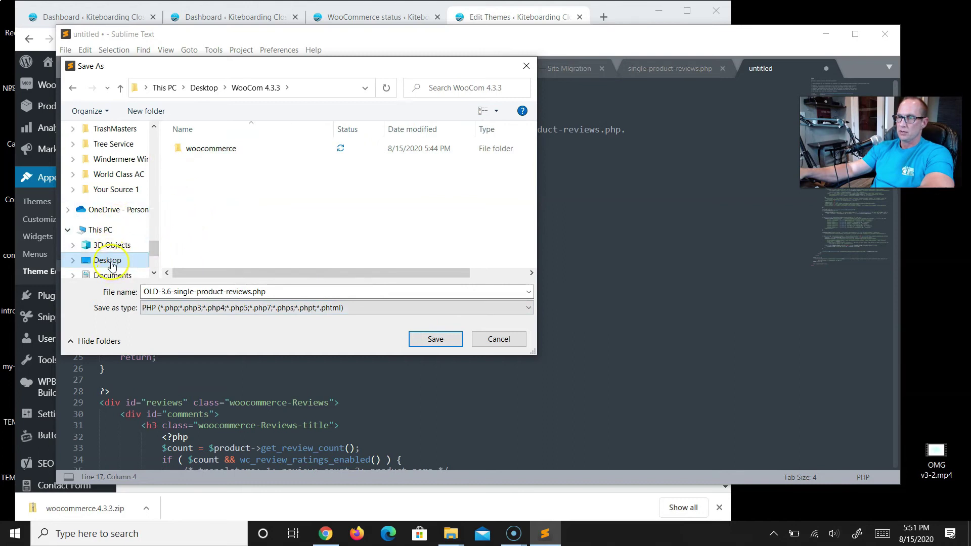
{"action": "left_click", "coordinate": [282, 230]}
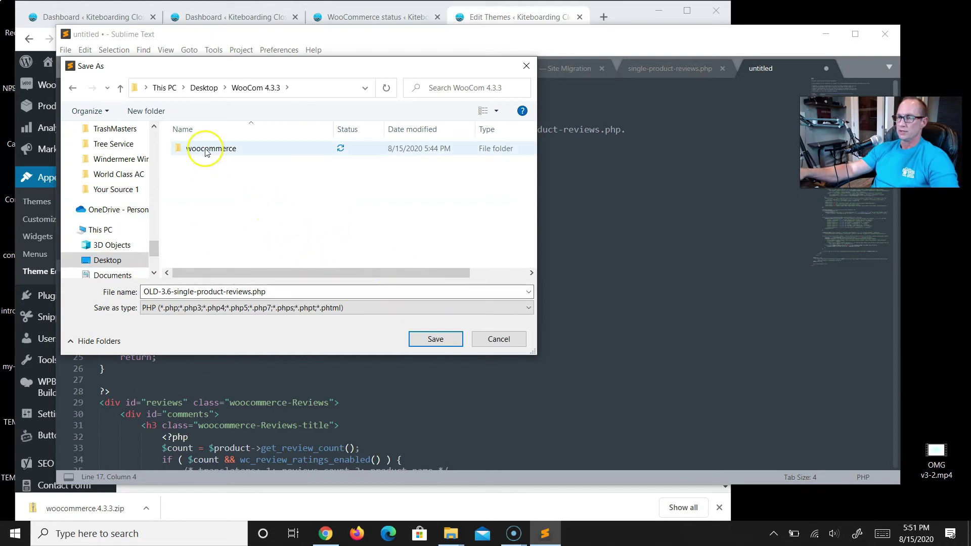
{"action": "left_click", "coordinate": [98, 263]}
{"action": "left_click", "coordinate": [436, 339]}
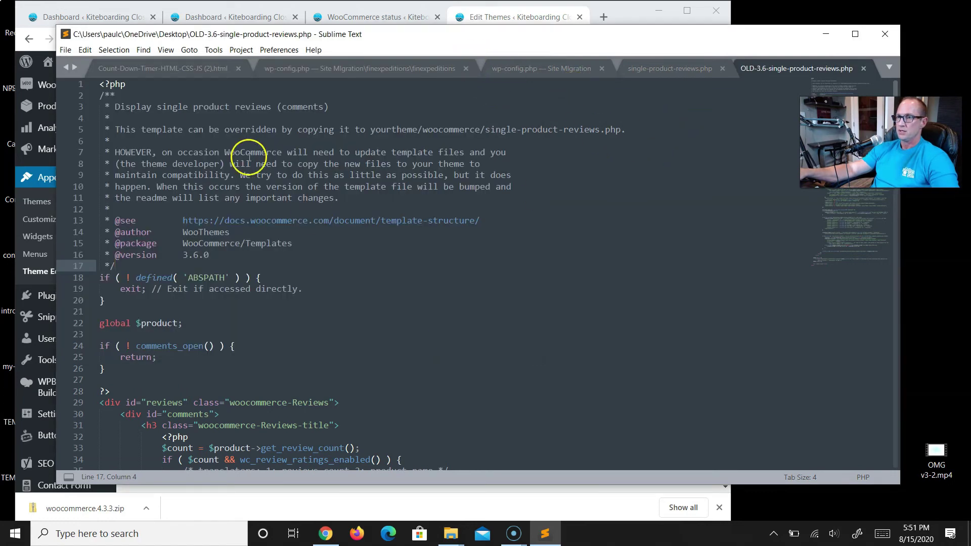
Copy the whole 4.3.3 single-product-reviews.php (6166 characters) from Sublime Text, then return to WordPress
{"action": "scroll", "coordinate": [312, 242], "scroll_direction": "down", "scroll_amount": 4}
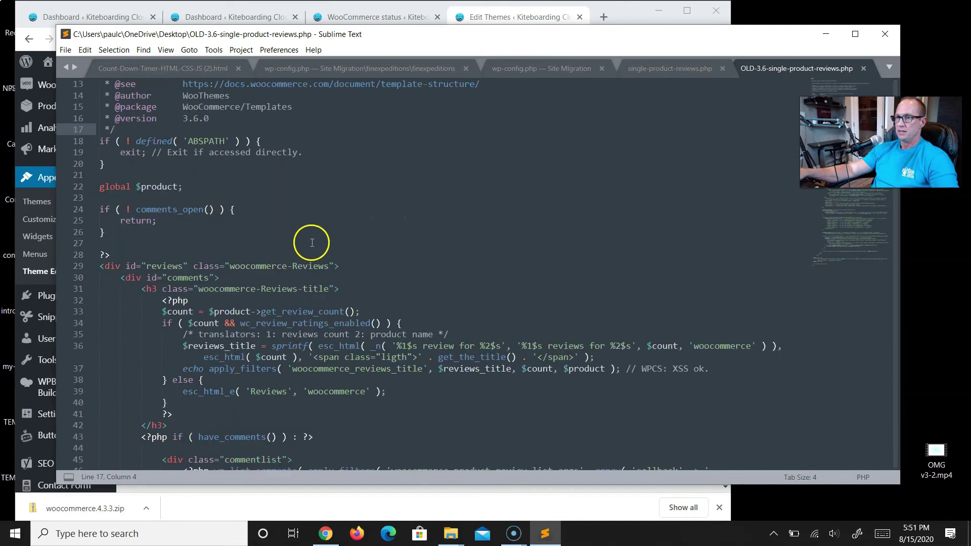
{"action": "scroll", "coordinate": [312, 243], "scroll_direction": "up", "scroll_amount": 4}
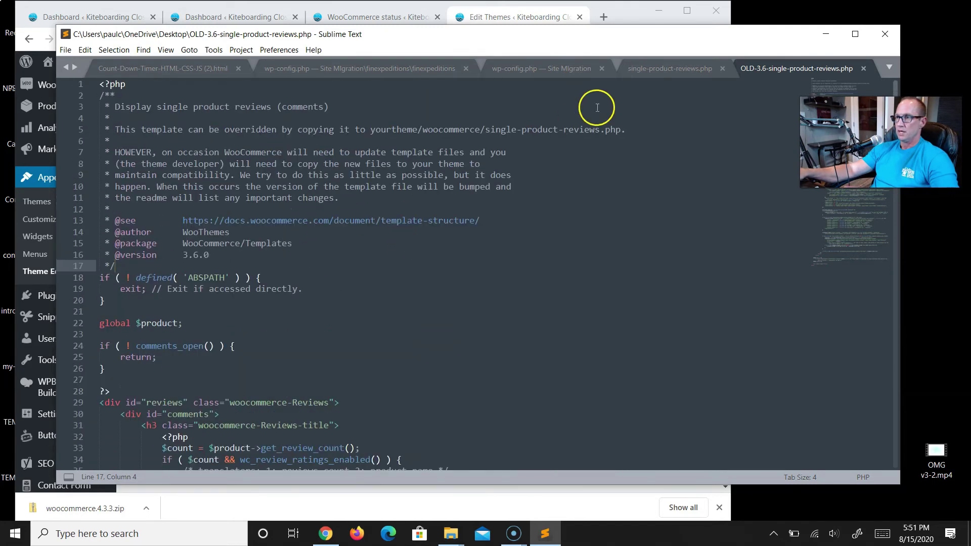
{"action": "left_click", "coordinate": [649, 71]}
{"action": "left_click", "coordinate": [590, 197]}
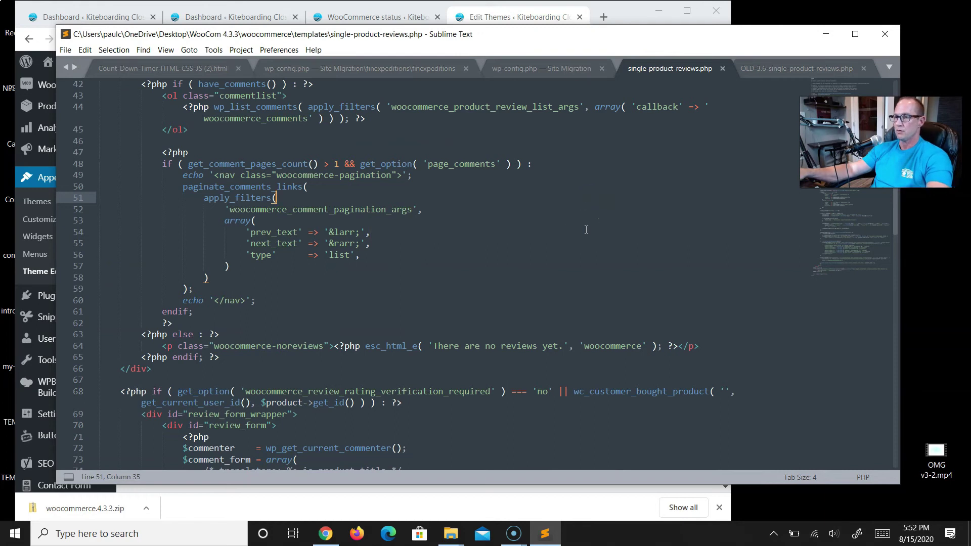
{"action": "left_click", "coordinate": [621, 171]}
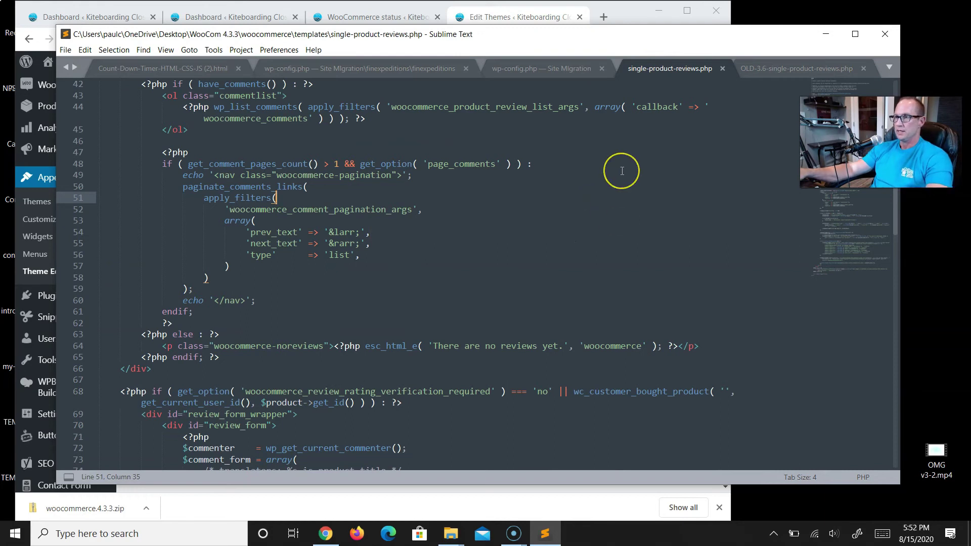
{"action": "key", "text": "ctrl+a"}
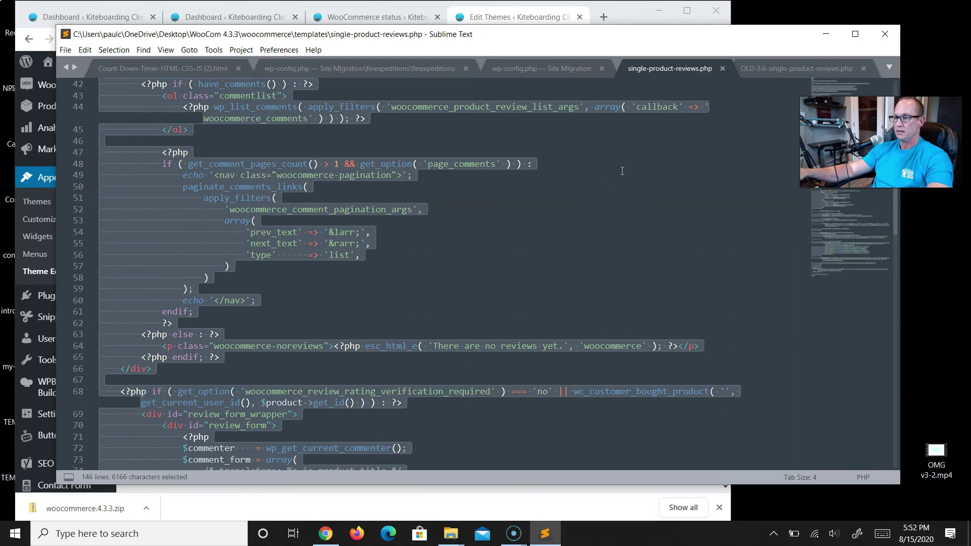
{"action": "left_click", "coordinate": [531, 70]}
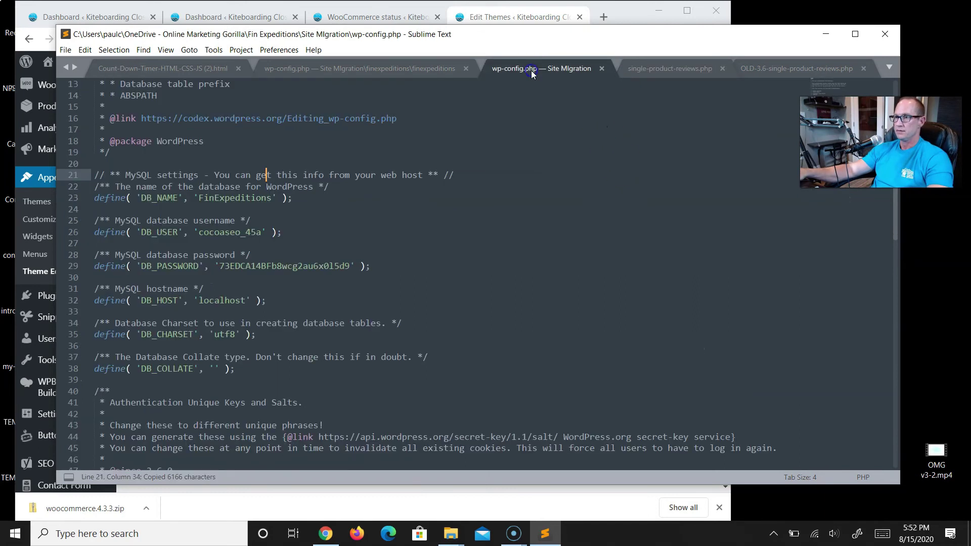
{"action": "left_click", "coordinate": [494, 15]}
Select and delete all the old 3.6.0 code in the child theme's single-product-reviews.php
{"action": "left_click", "coordinate": [395, 306]}
{"action": "scroll", "coordinate": [431, 288], "scroll_direction": "up", "scroll_amount": 3}
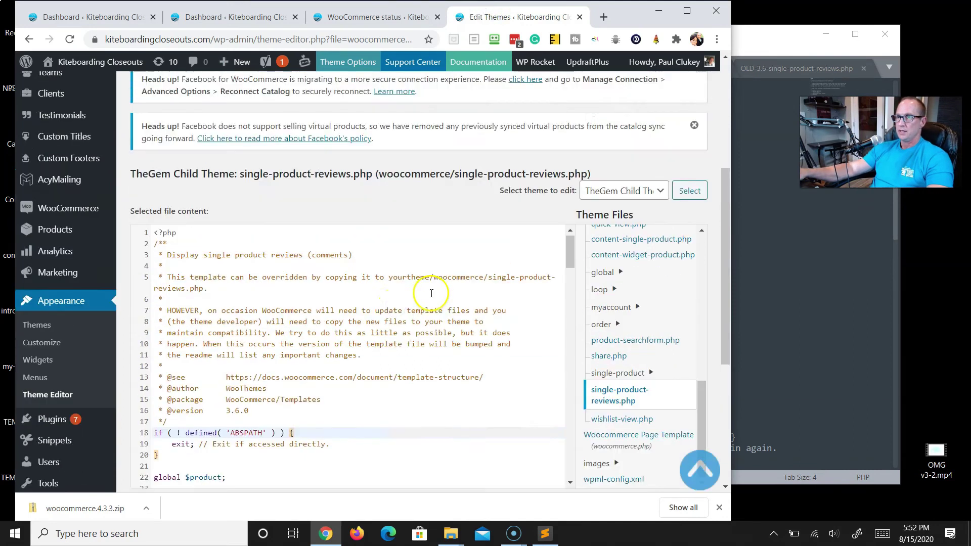
{"action": "key", "text": "ctrl+a"}
{"action": "scroll", "coordinate": [431, 276], "scroll_direction": "down", "scroll_amount": 8}
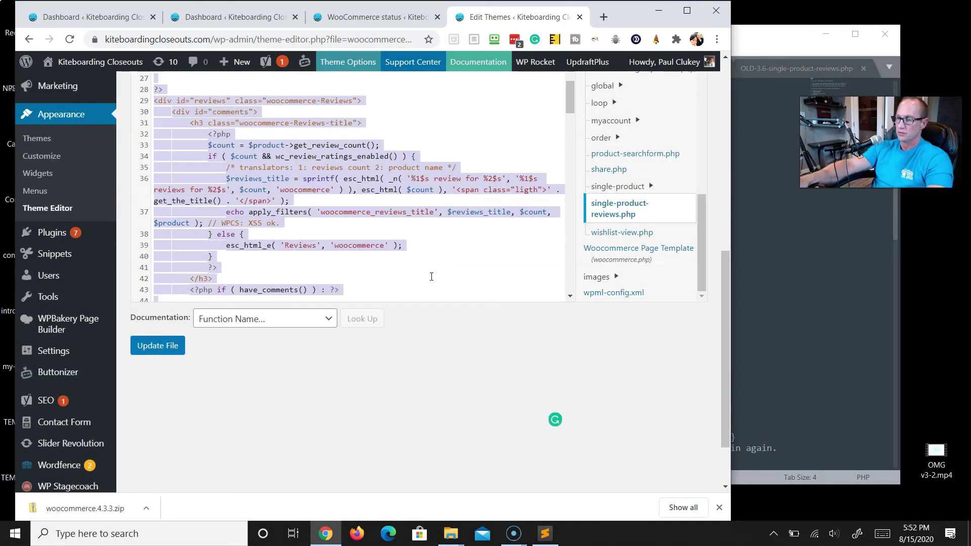
{"action": "key", "text": "Delete"}
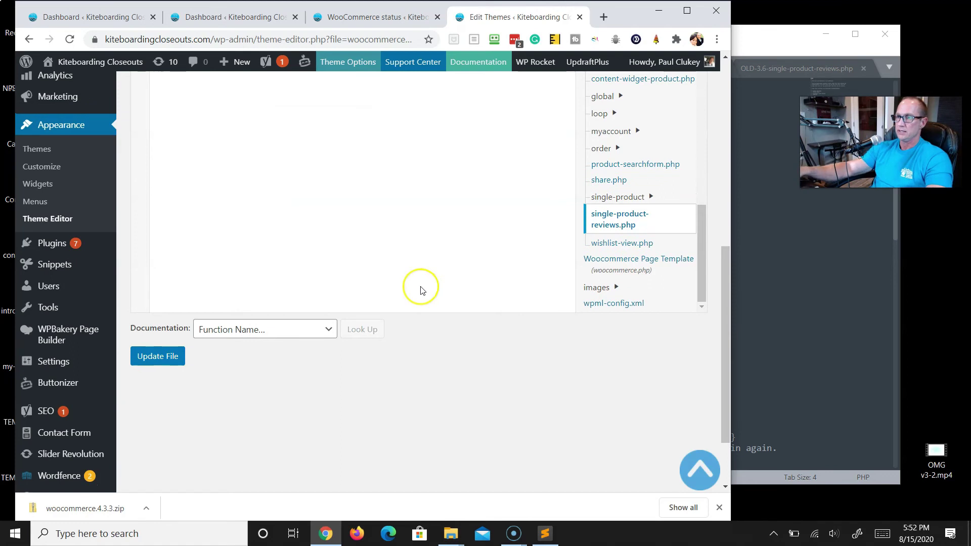
{"action": "scroll", "coordinate": [401, 292], "scroll_direction": "up", "scroll_amount": 3}
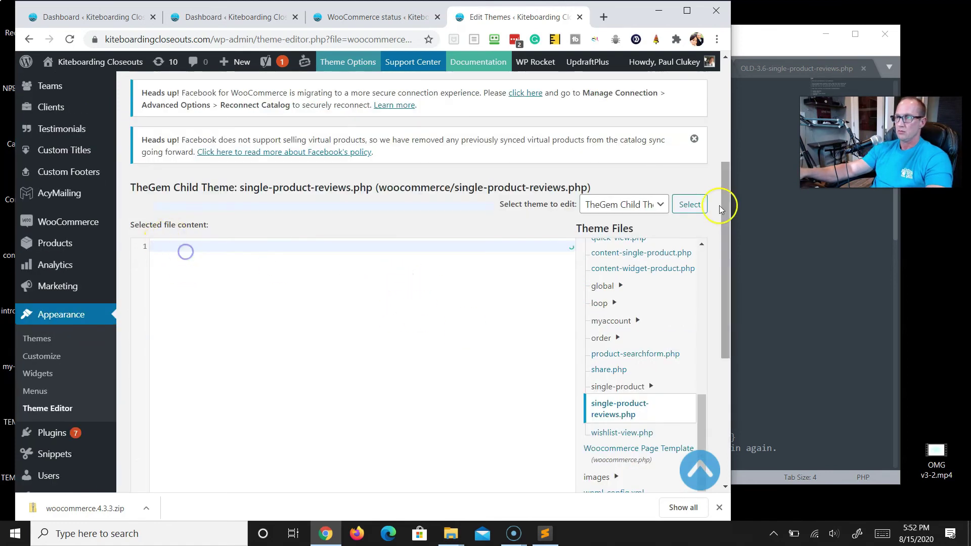
Copy the 4.3.3 template from Sublime Text and paste it into the emptied child-theme file
{"action": "left_click", "coordinate": [772, 35]}
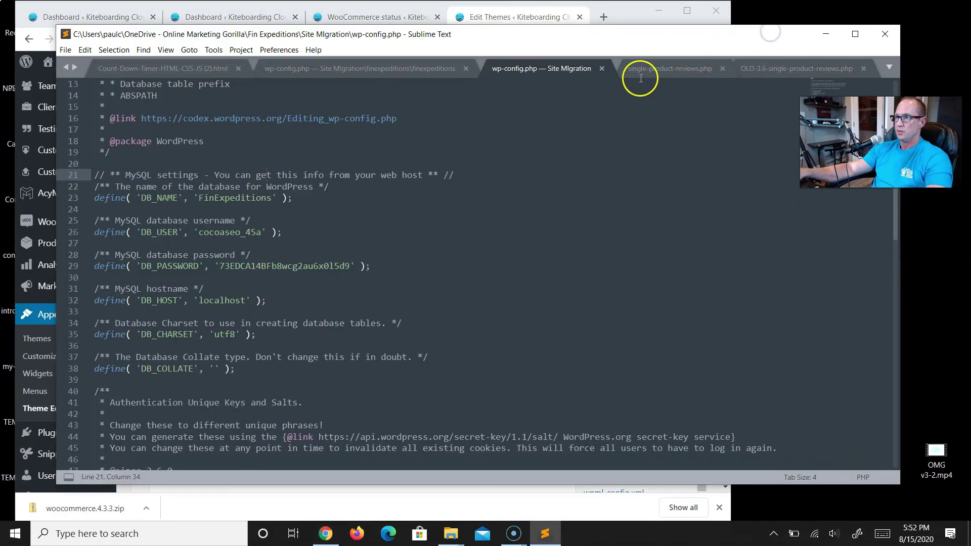
{"action": "left_click", "coordinate": [661, 71]}
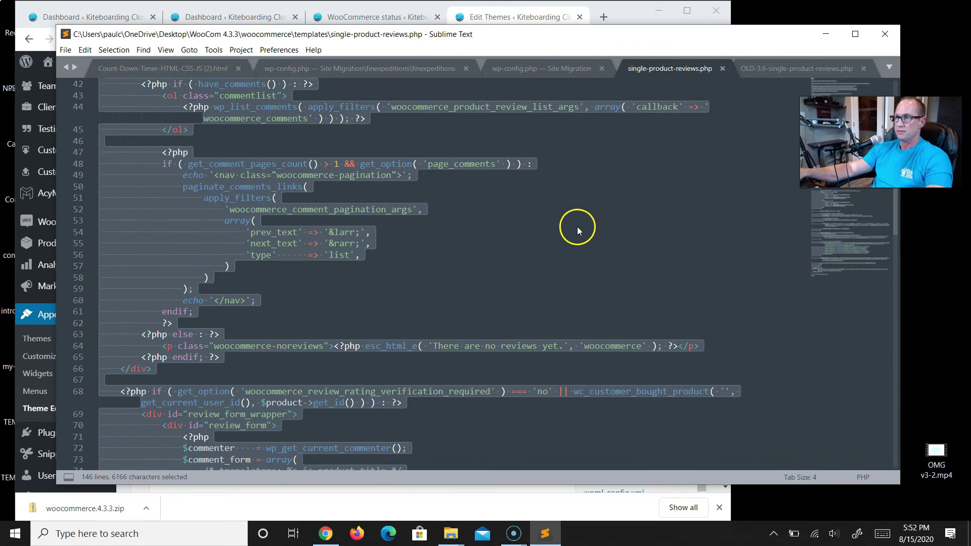
{"action": "key", "text": "ctrl+c"}
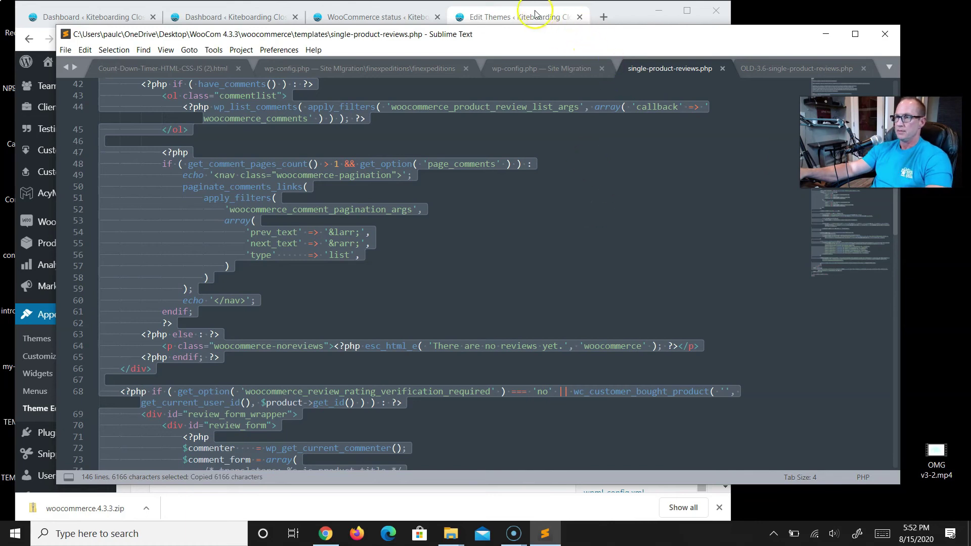
{"action": "left_click", "coordinate": [510, 19]}
{"action": "key", "text": "ctrl+v"}
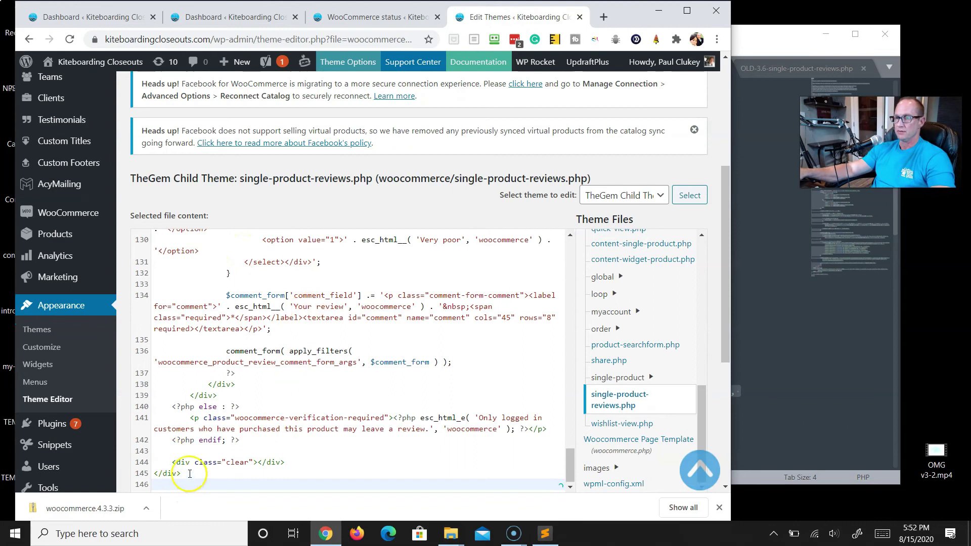
{"action": "scroll", "coordinate": [313, 303], "scroll_direction": "up", "scroll_amount": 20}
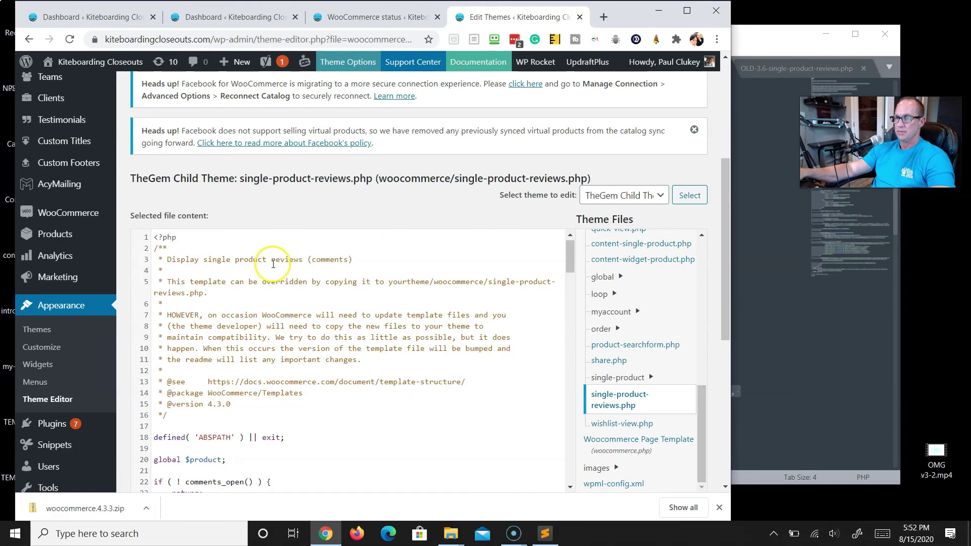
{"action": "left_click_drag", "start_coordinate": [168, 404], "coordinate": [255, 405]}
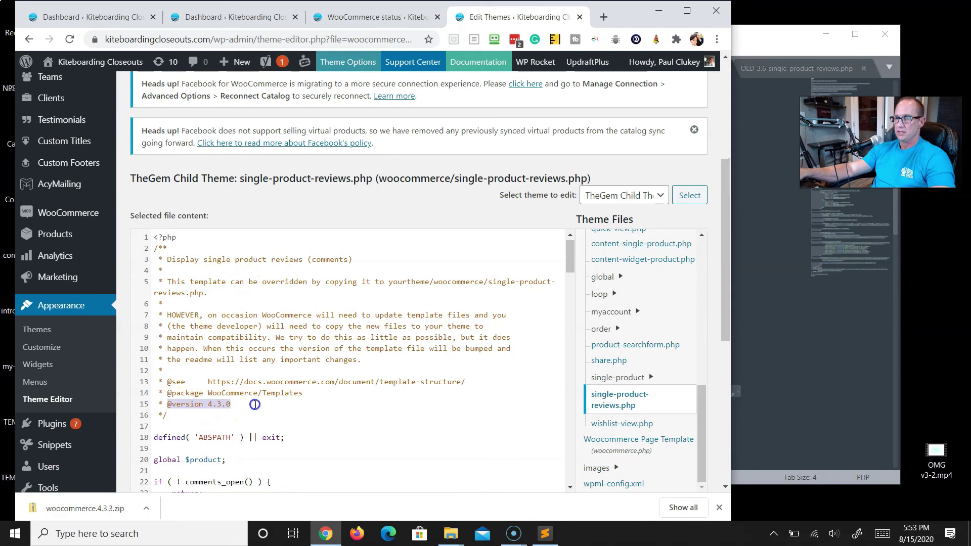
{"action": "left_click", "coordinate": [254, 404]}
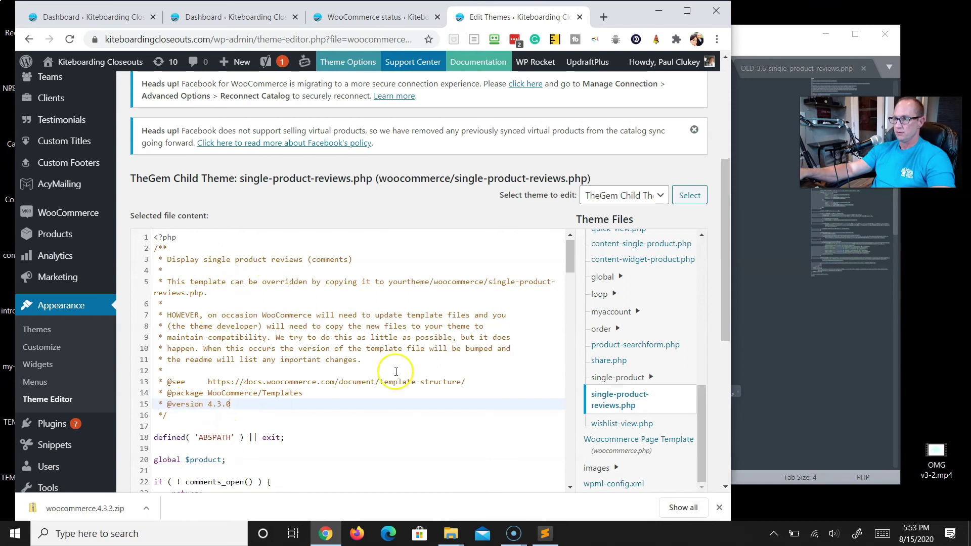
{"action": "scroll", "coordinate": [377, 412], "scroll_direction": "down", "scroll_amount": 2}
{"action": "scroll", "coordinate": [378, 415], "scroll_direction": "down", "scroll_amount": 6}
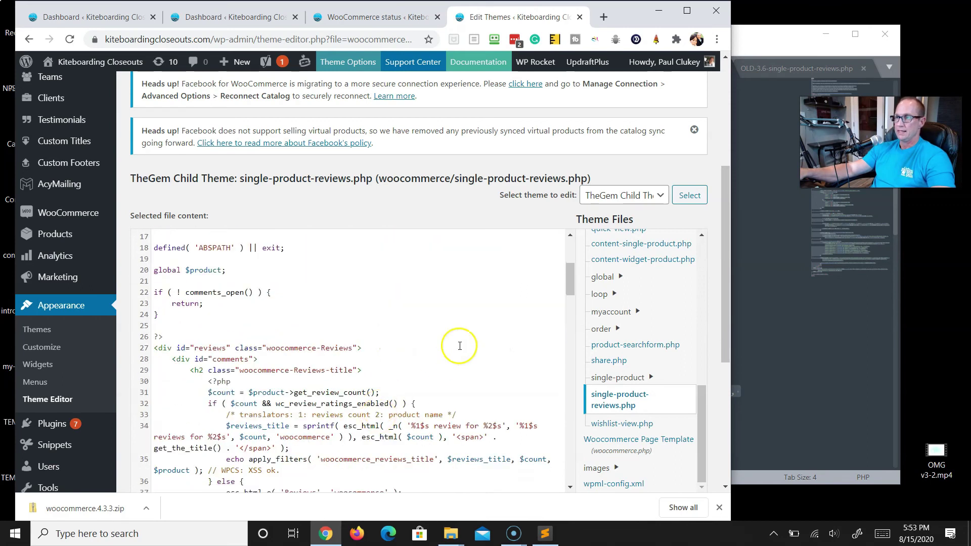
{"action": "scroll", "coordinate": [263, 399], "scroll_direction": "down", "scroll_amount": 4}
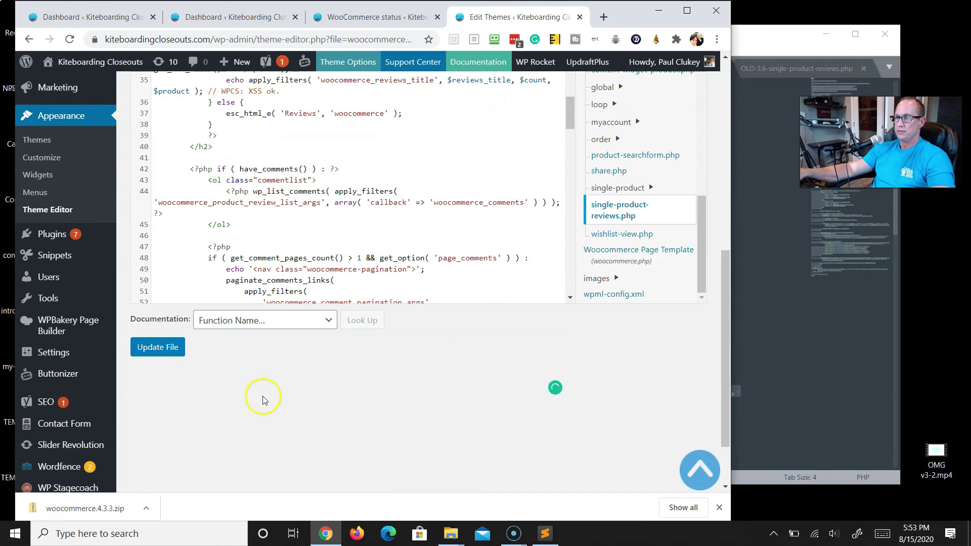
{"action": "left_click", "coordinate": [157, 347]}
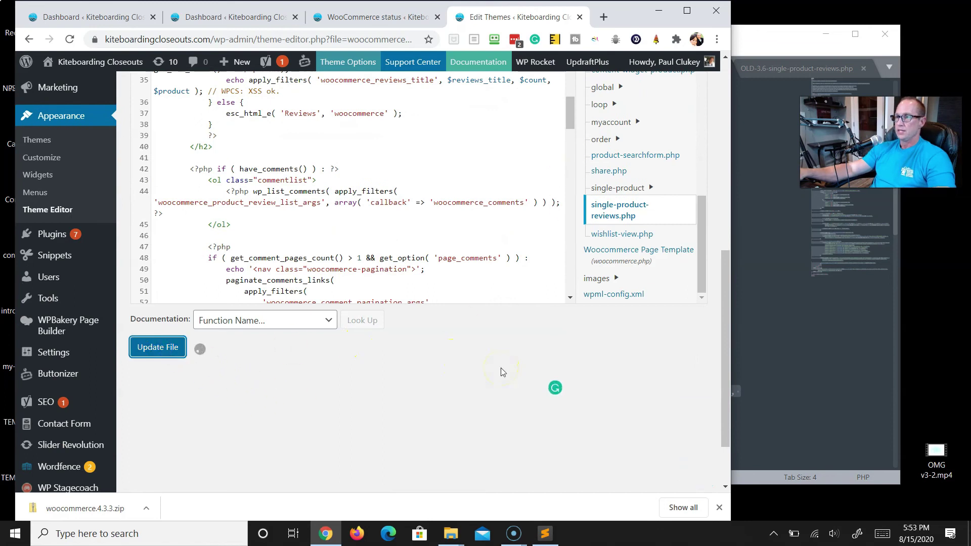